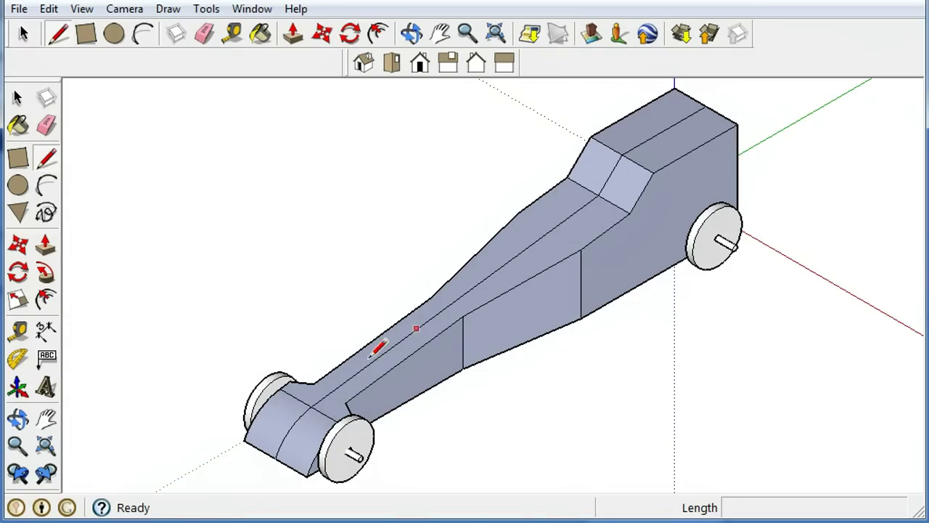
middle_drag(321, 305, 664, 229)
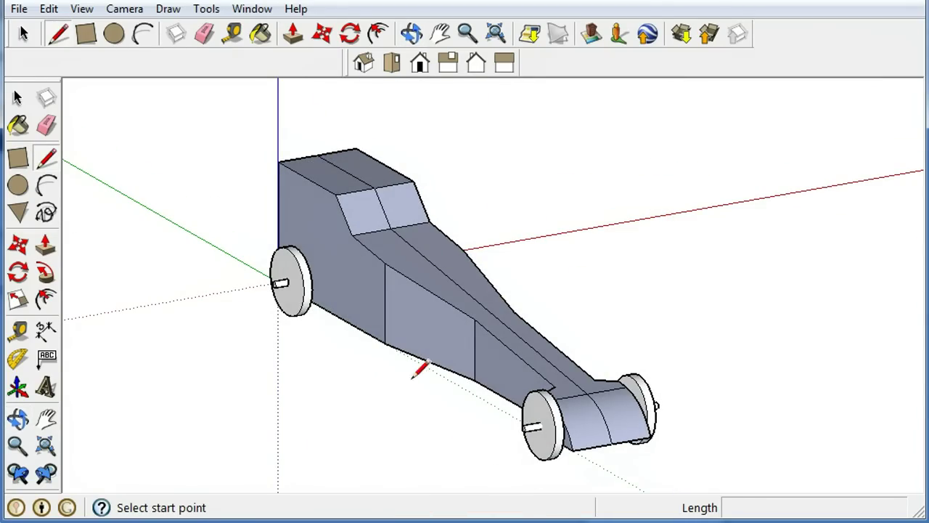
mouse_move(445, 367)
middle_down()
mouse_move(600, 304)
mouse_move(458, 369)
mouse_move(506, 350)
middle_up()
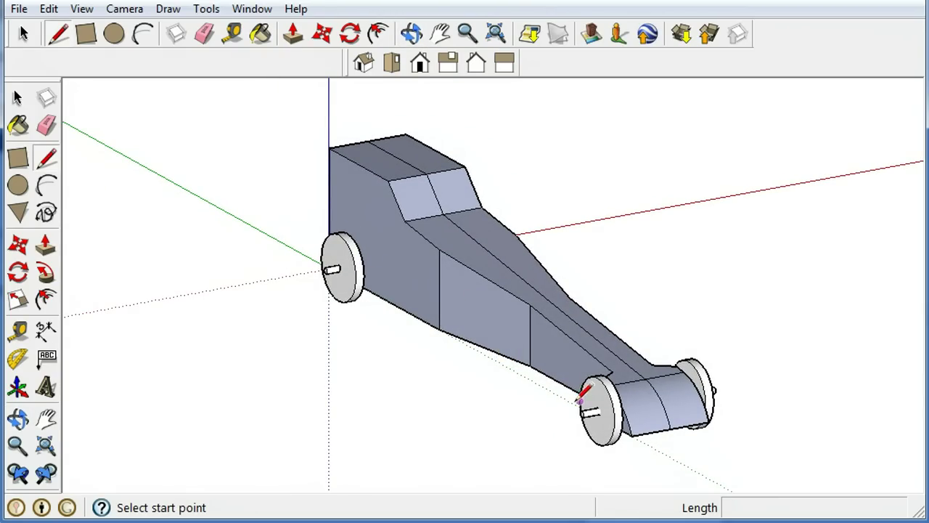
middle_drag(538, 325, 608, 283)
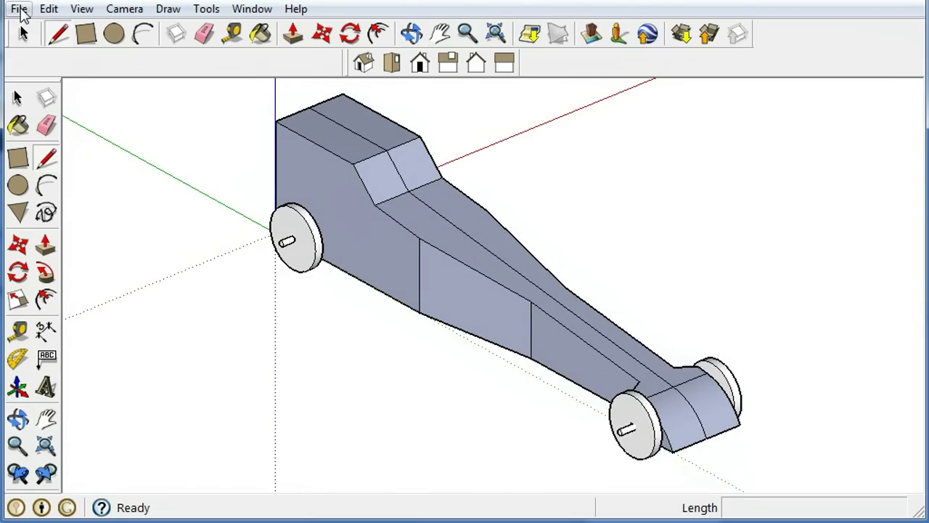
- Start a new empty model and draw a 7/8 by 12 inch rectangle on the ground plane from the origin
click(19, 9)
click(44, 31)
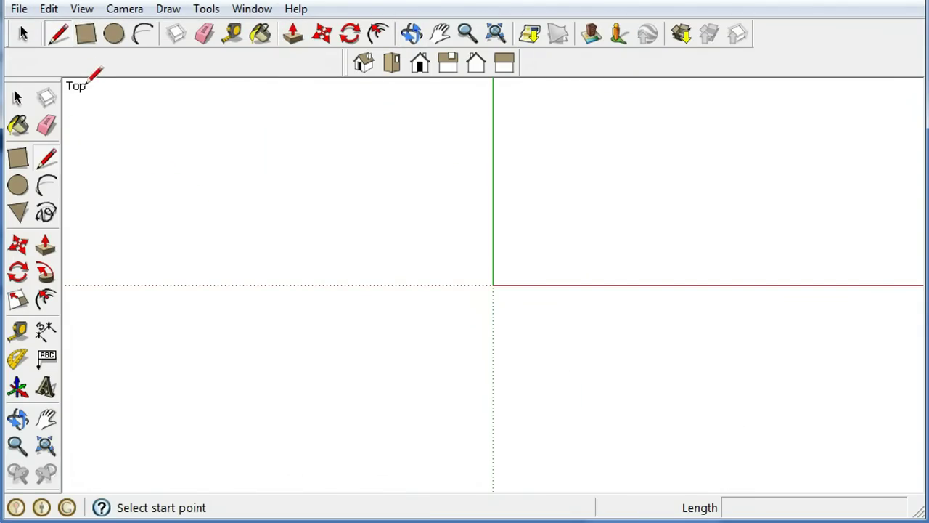
click(86, 34)
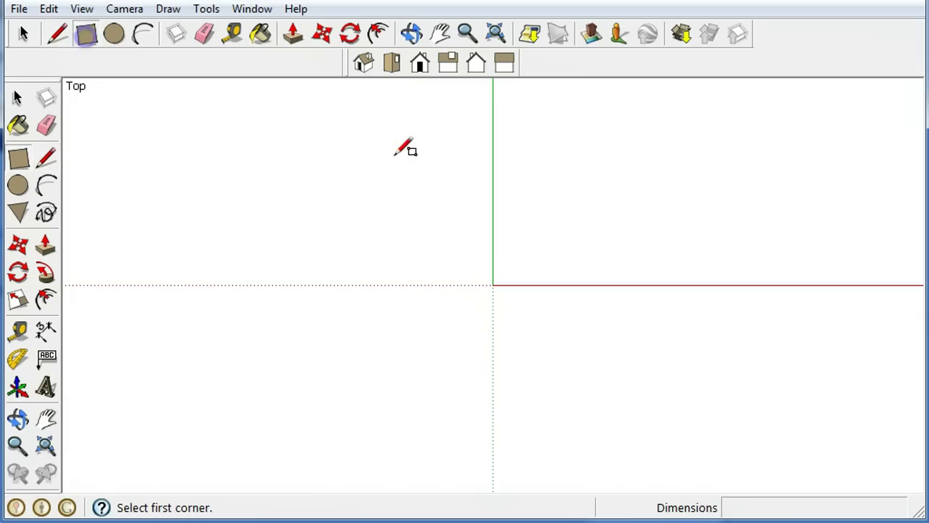
middle_drag(529, 246, 512, 319)
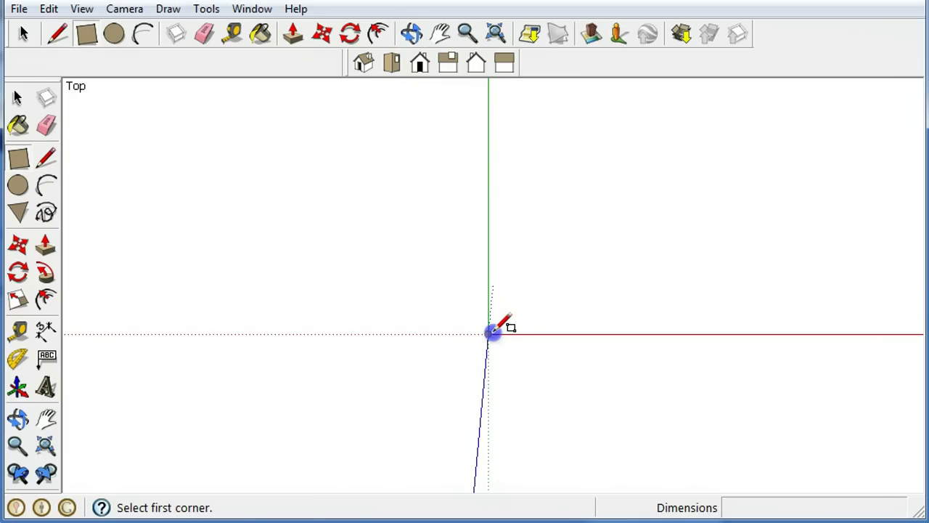
click(490, 332)
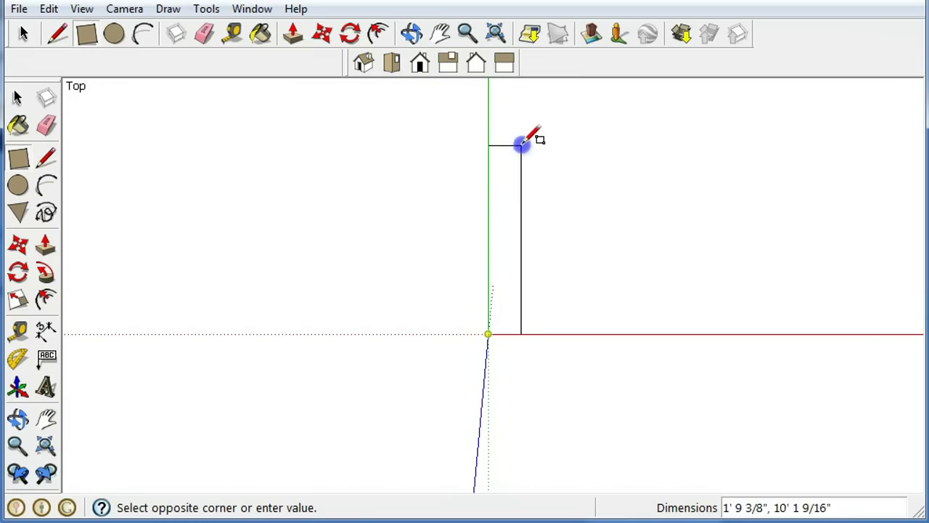
click(521, 144)
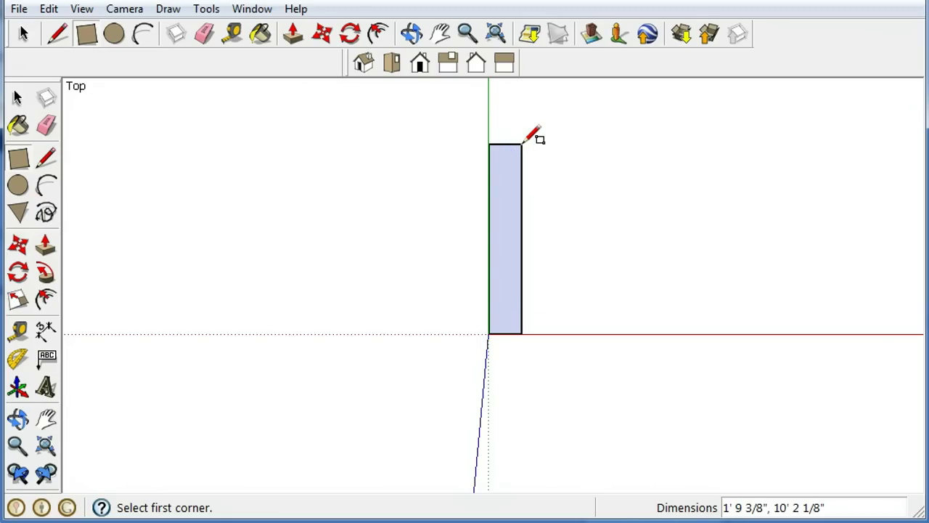
text(7/8,)
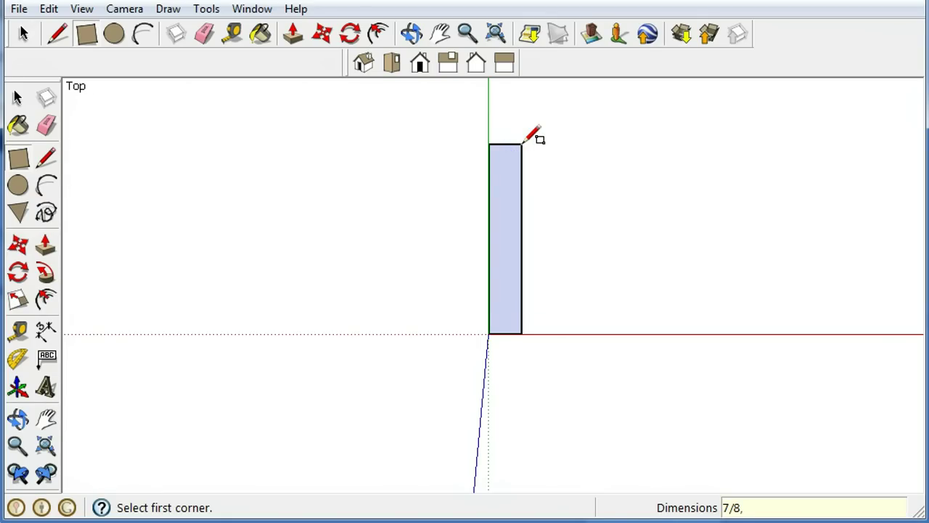
text(12)
key(Return)
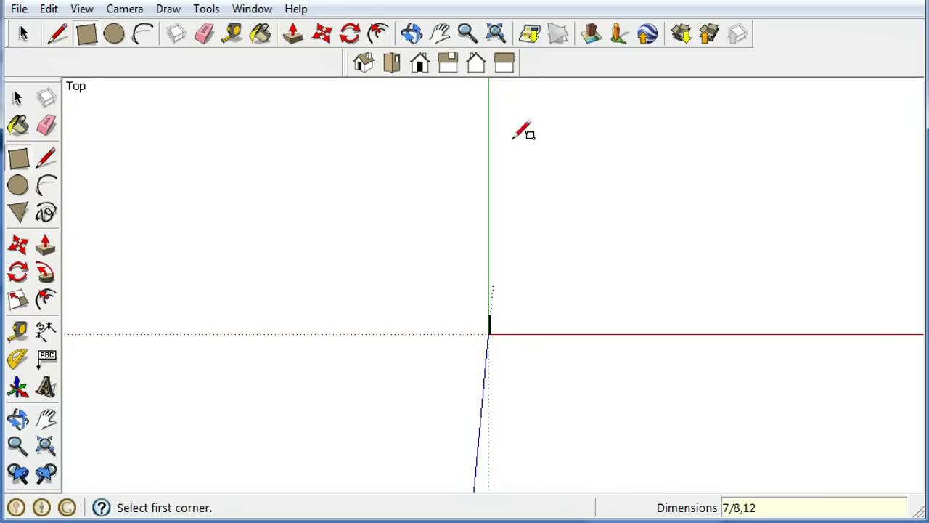
- Push/Pull the rectangle upward 2.5 inches to form a solid block
scroll(508, 366, up, 2)
scroll(504, 354, up, 2)
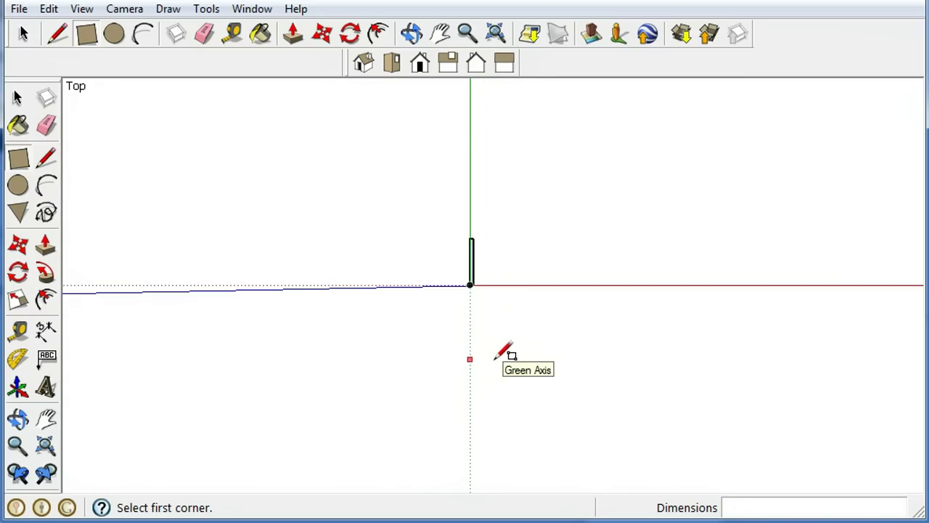
click(495, 33)
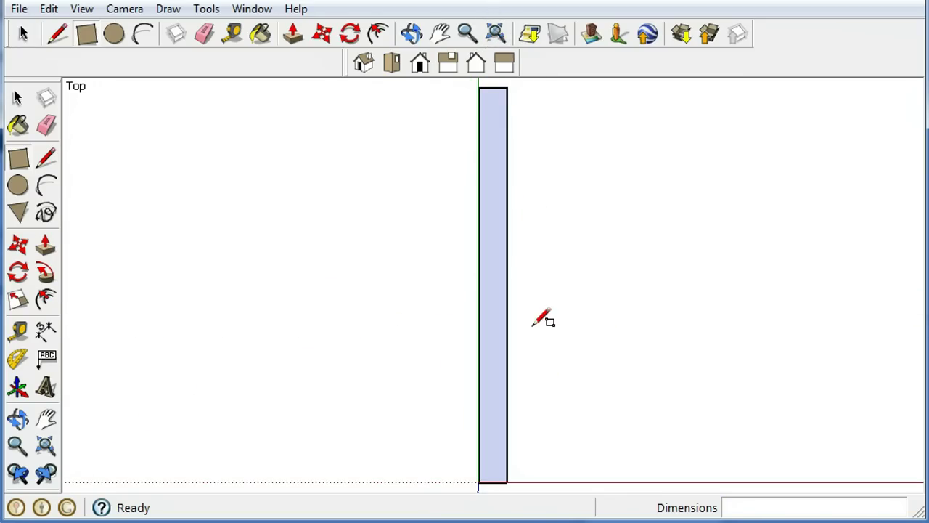
middle_drag(543, 320, 424, 146)
click(46, 246)
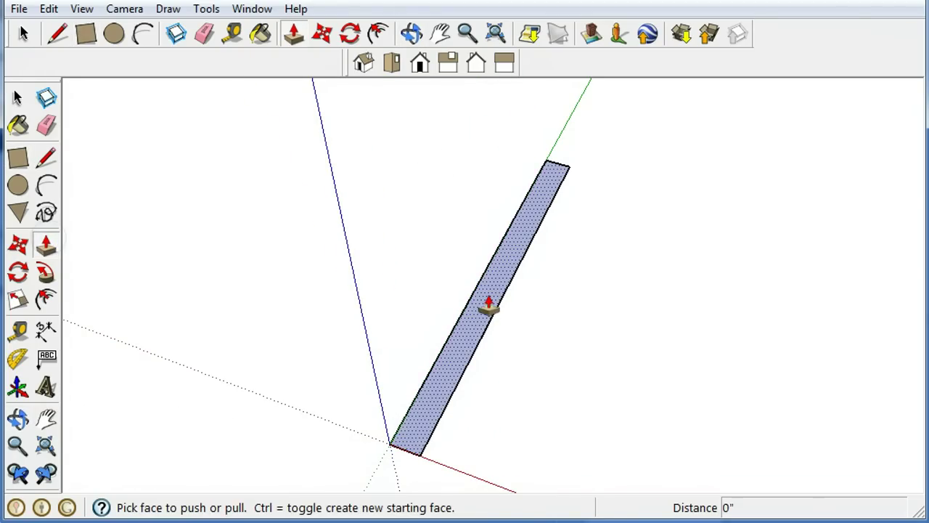
click(489, 304)
click(490, 245)
text(2.)
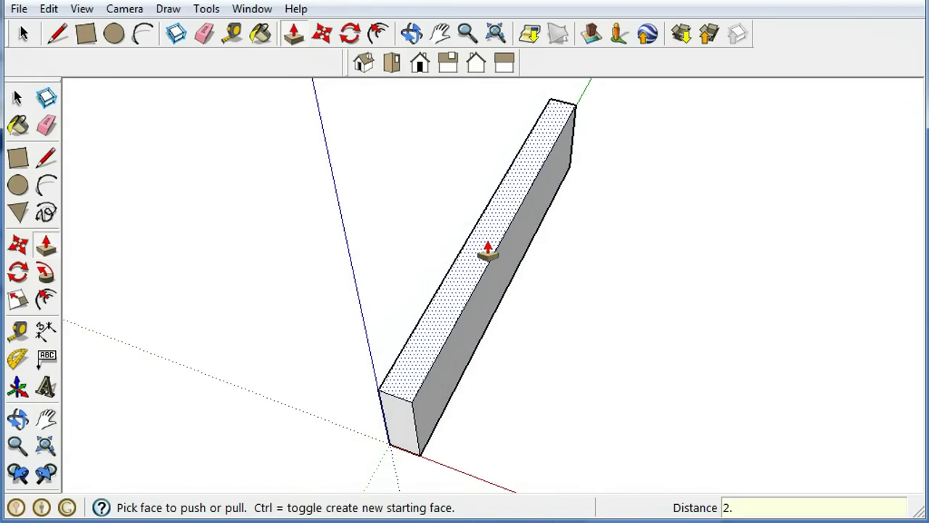
text(5)
key(Return)
- Select the entire block and make it a component, replacing the selection and keeping the default name
middle_drag(494, 388, 538, 287)
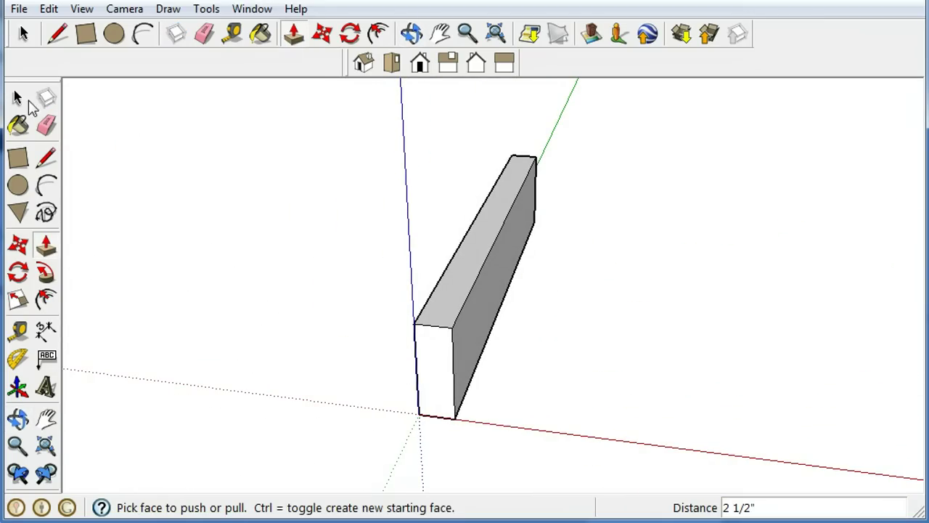
click(26, 100)
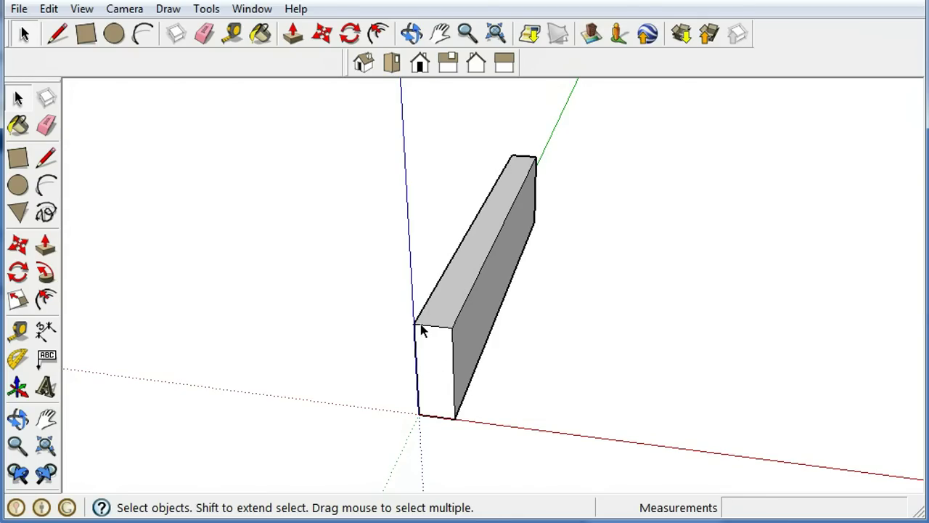
triple_click(440, 365)
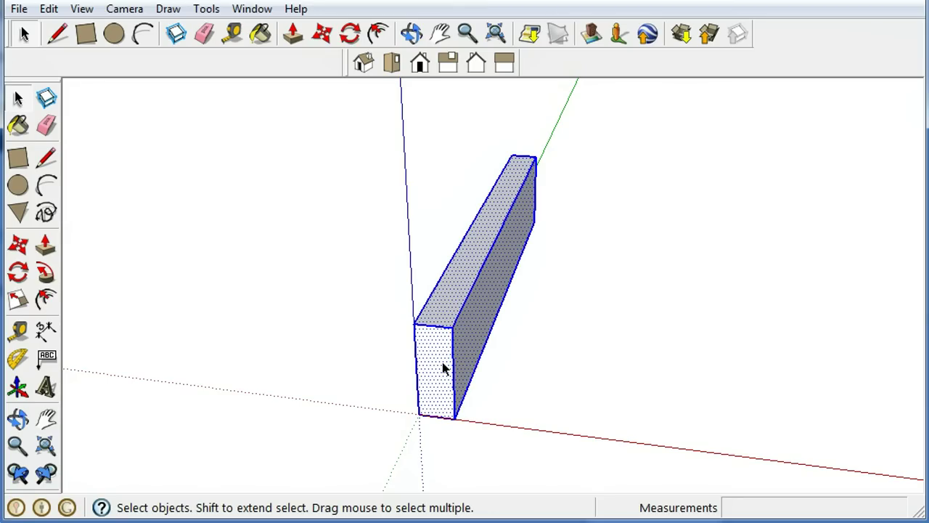
right_click(439, 363)
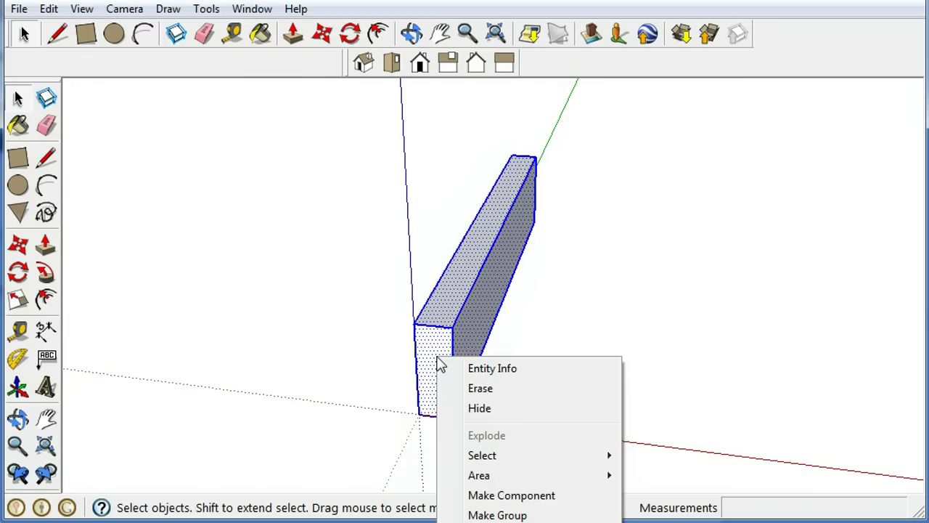
click(509, 496)
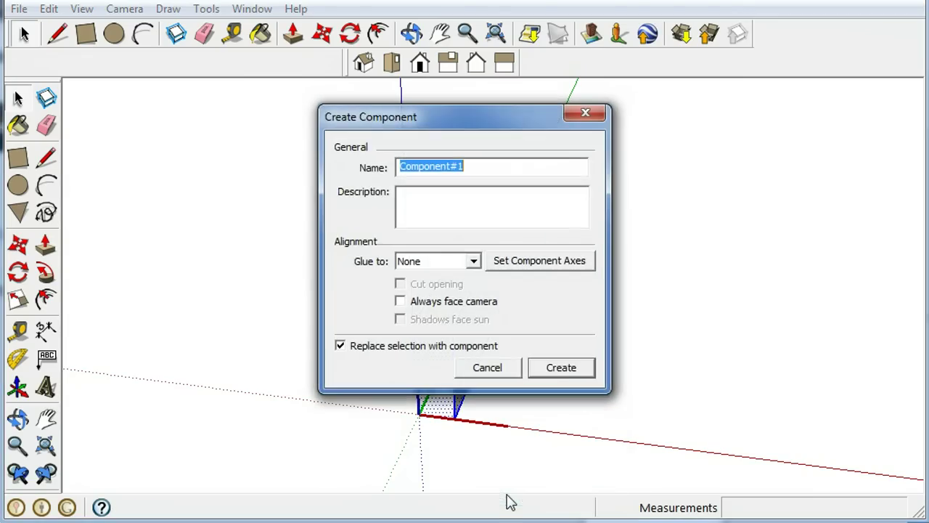
click(565, 368)
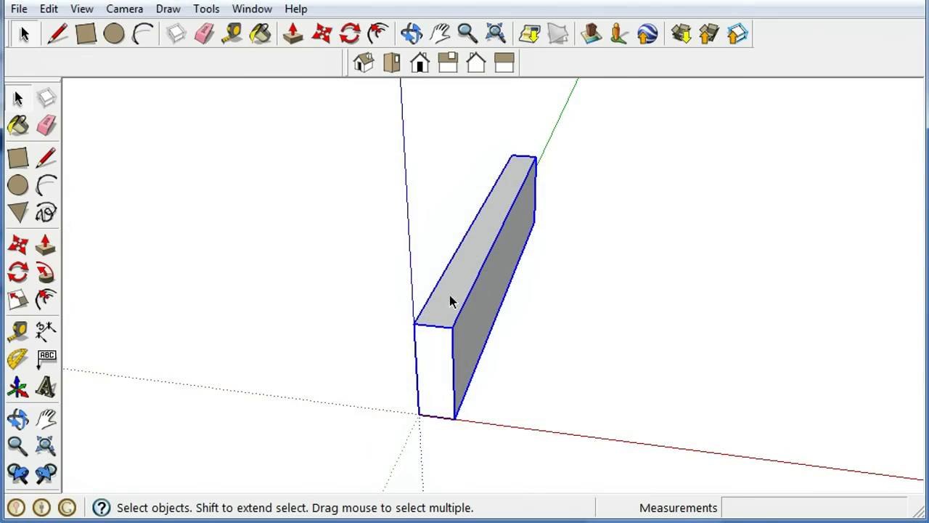
- Copy the block component and paste the copy beside the original, on the negative red-axis side with a gap between them
click(18, 244)
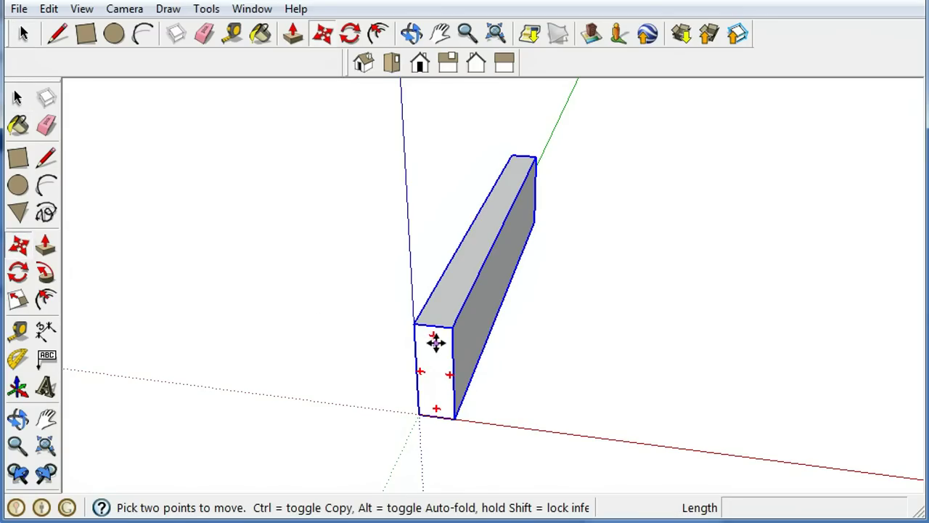
click(17, 100)
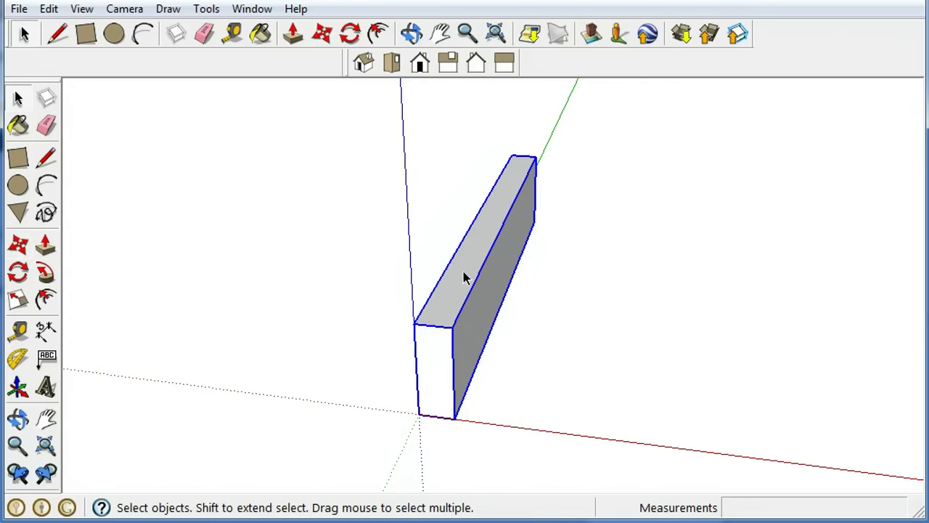
click(437, 372)
key(ctrl+v)
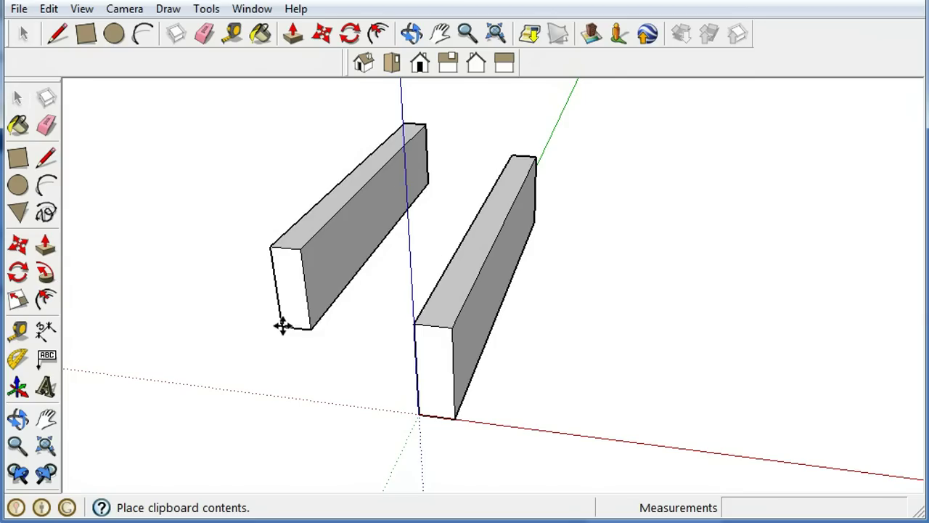
click(299, 383)
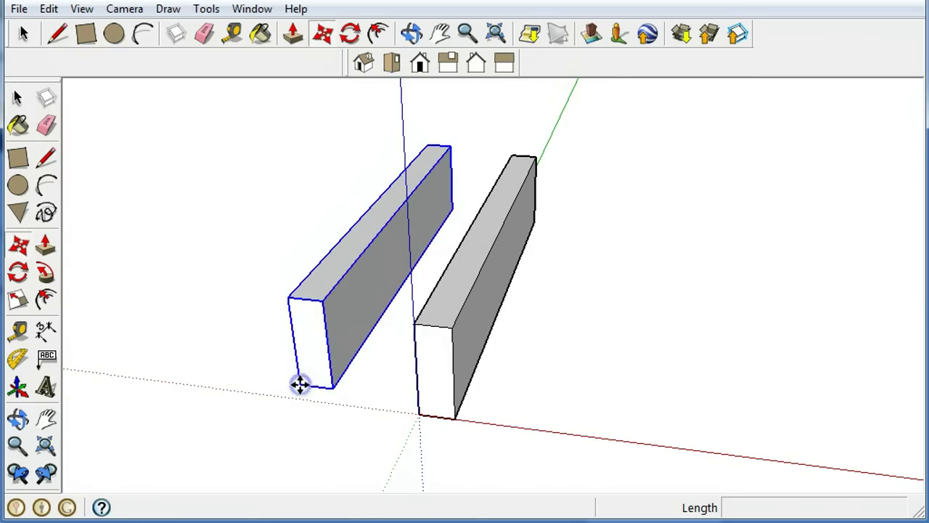
- Open the copied component for editing and draw a circle of about 4 7/16 inch radius on its long side face
mouse_move(397, 361)
middle_down()
mouse_move(429, 357)
mouse_move(460, 328)
mouse_move(416, 349)
mouse_move(415, 379)
mouse_move(452, 400)
mouse_move(406, 369)
middle_up()
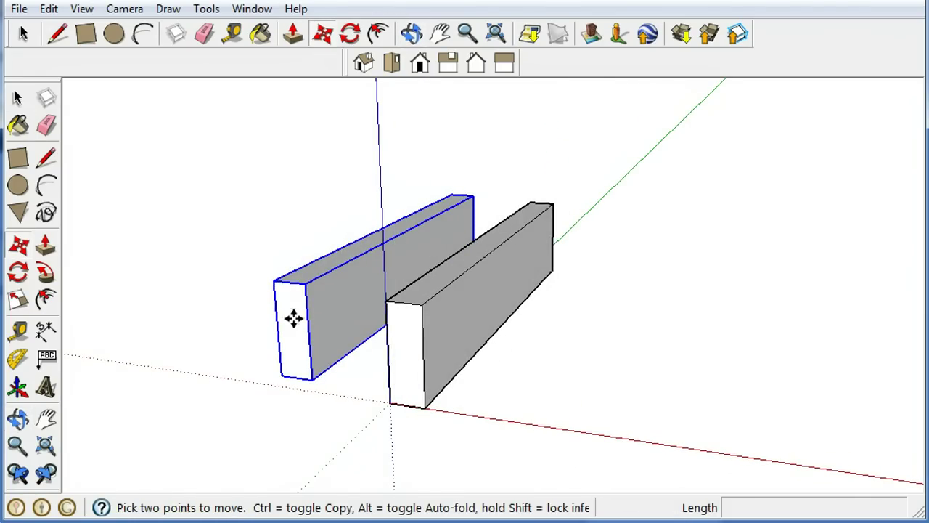
click(17, 98)
double_click(328, 346)
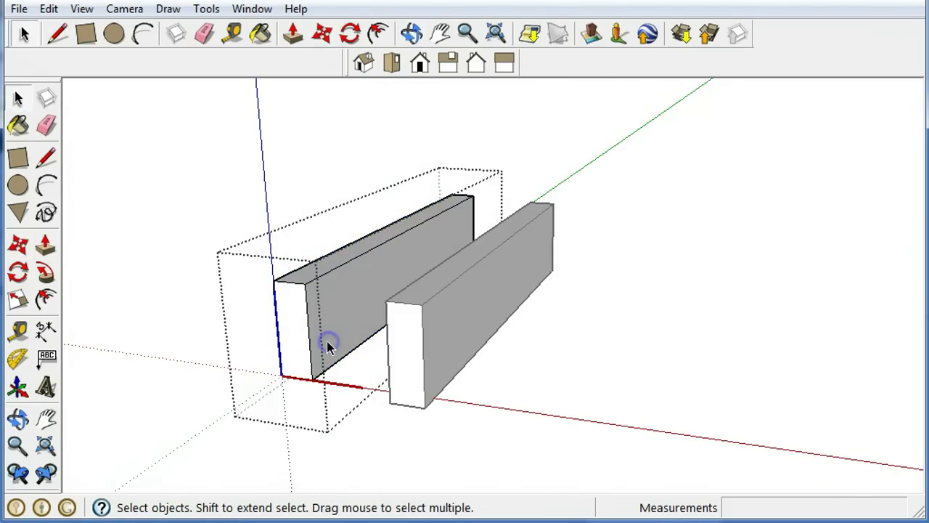
double_click(331, 341)
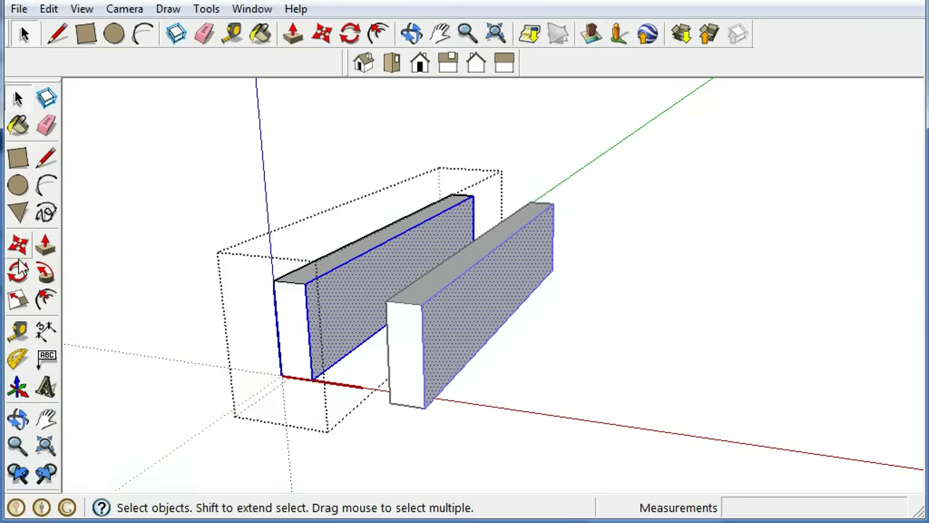
click(18, 186)
click(333, 306)
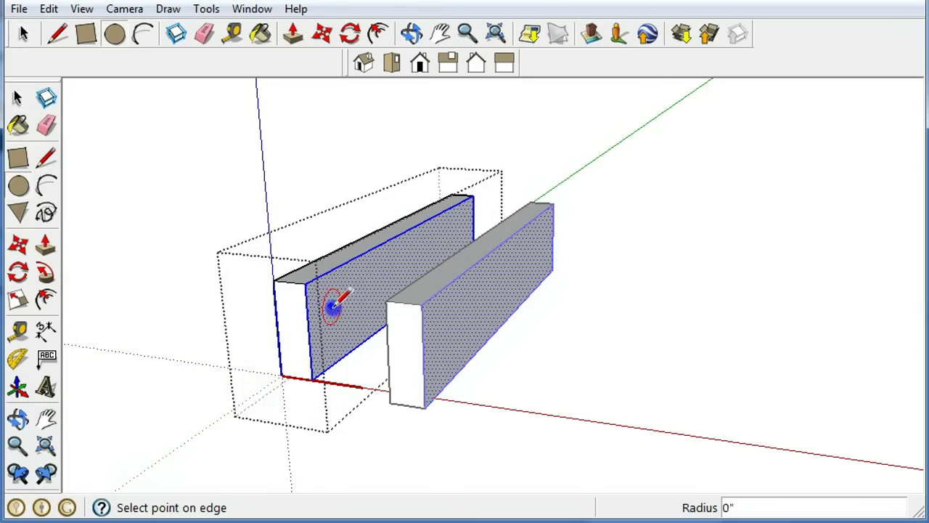
key(Escape)
click(360, 294)
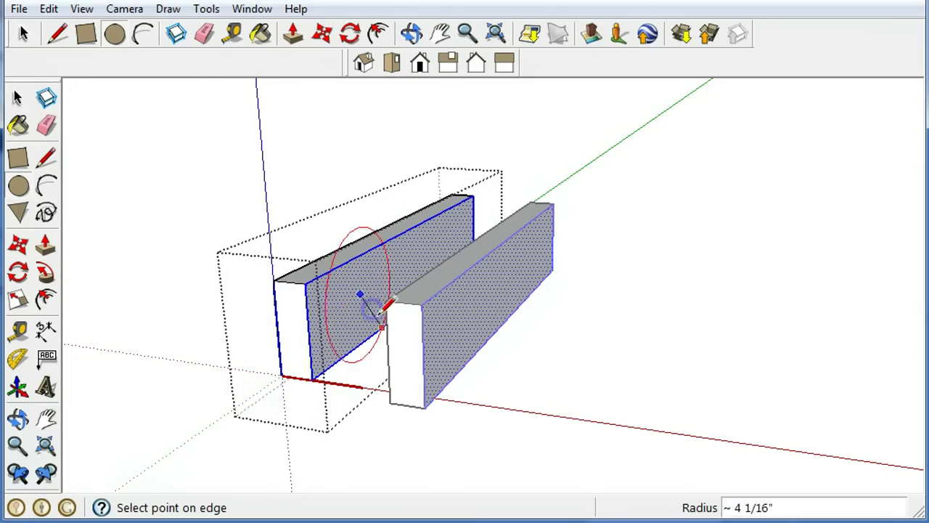
click(406, 291)
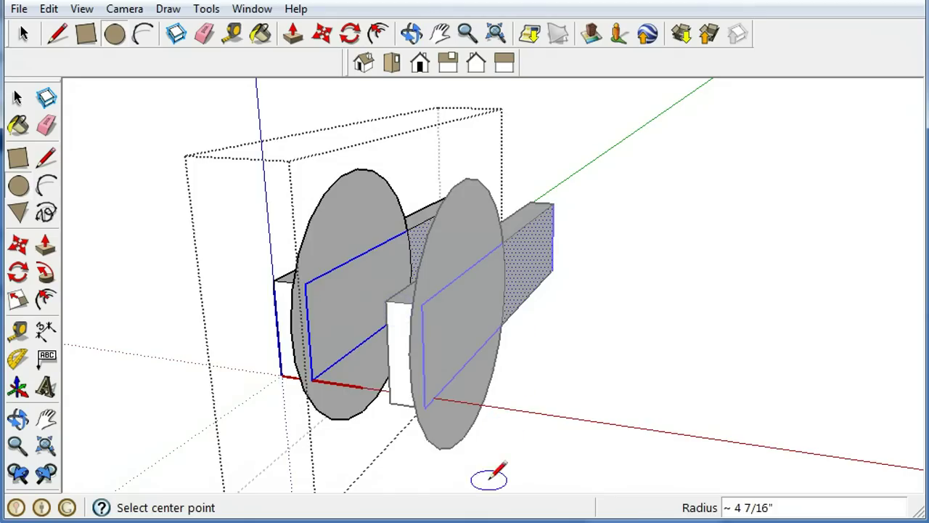
- Undo the circle on the block's side face and close the component
middle_drag(488, 477, 441, 454)
key(ctrl+z)
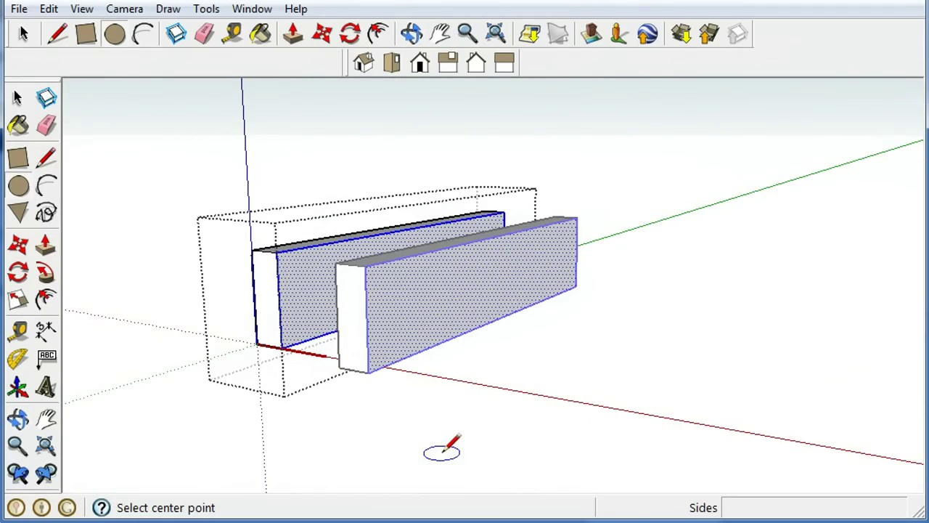
click(26, 98)
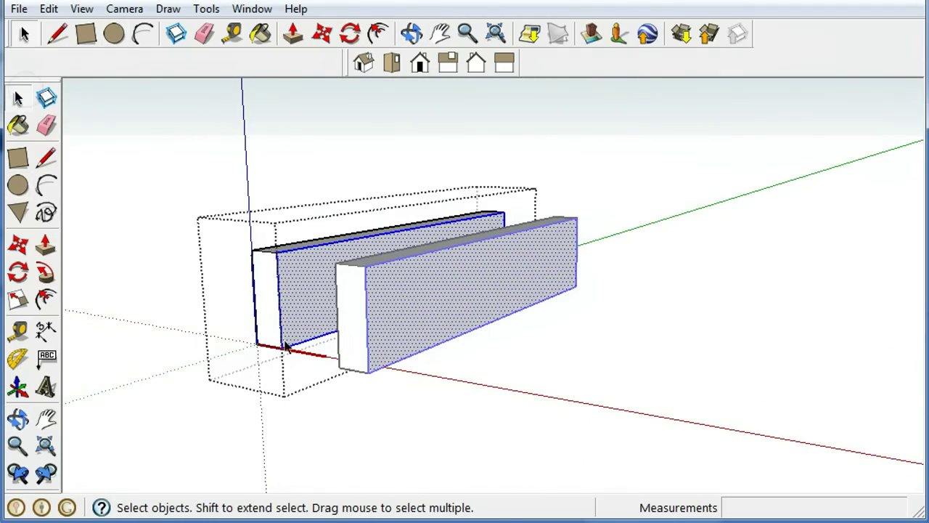
click(158, 191)
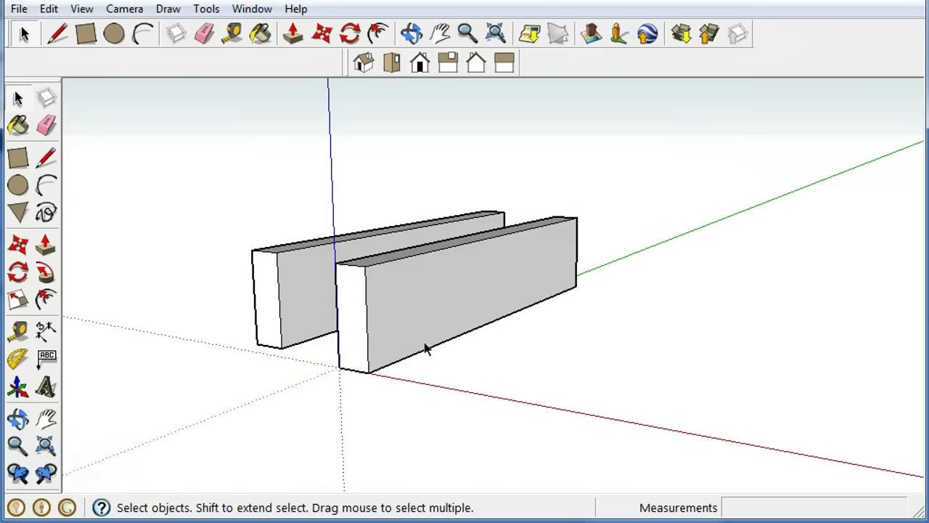
middle_drag(426, 349, 488, 359)
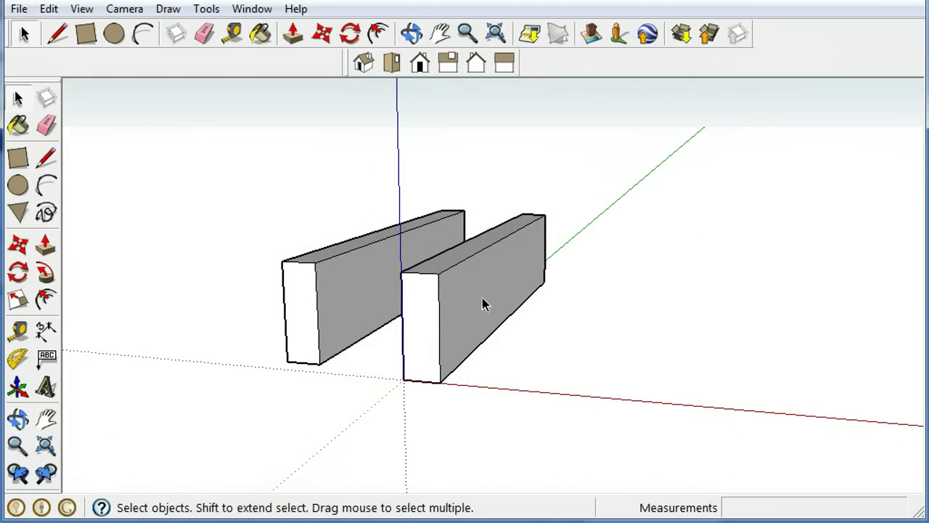
middle_drag(479, 307, 596, 323)
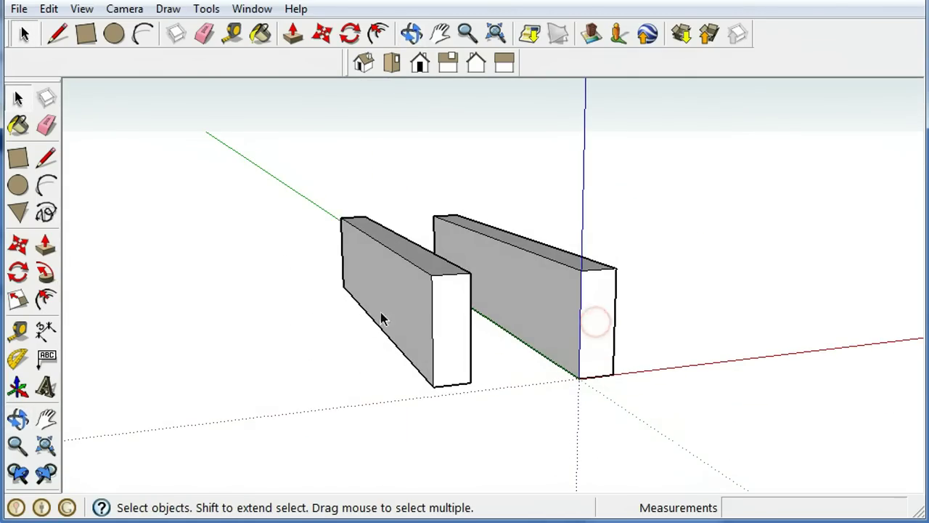
middle_drag(533, 379, 498, 424)
click(449, 336)
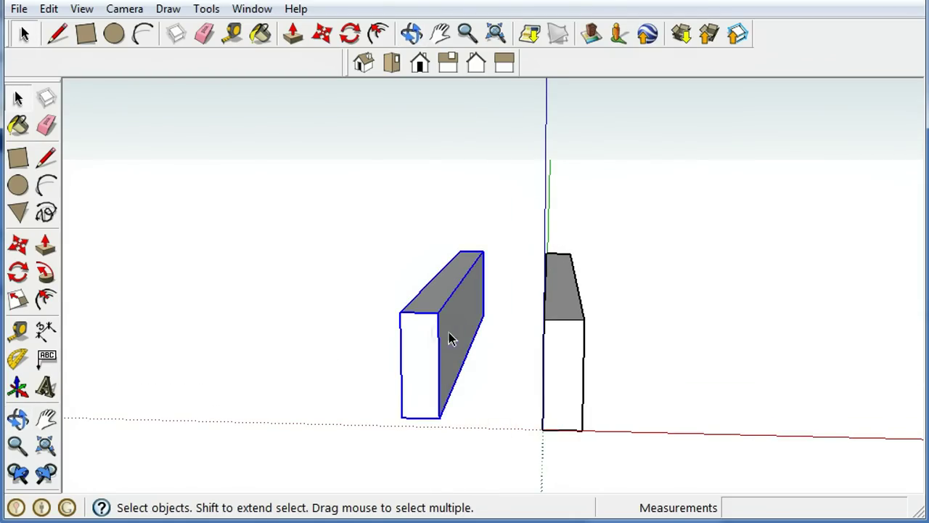
double_click(412, 352)
click(492, 400)
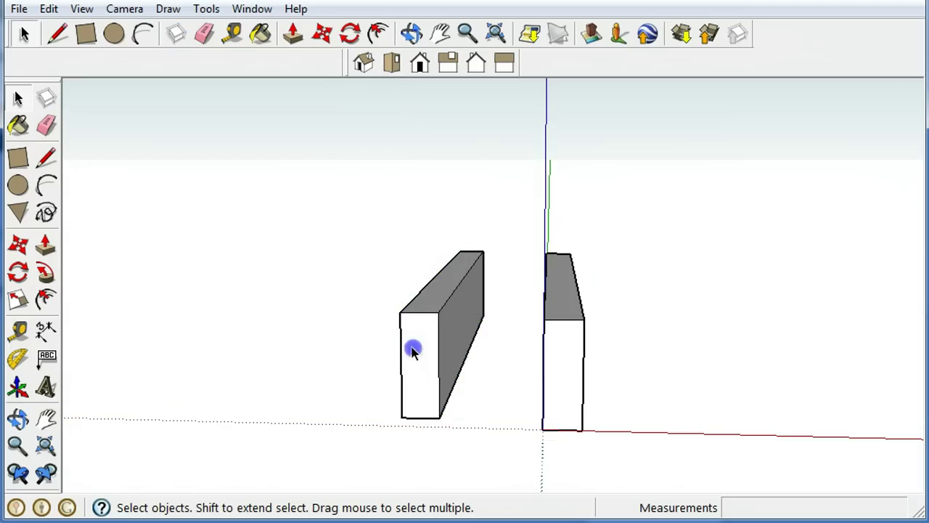
double_click(413, 349)
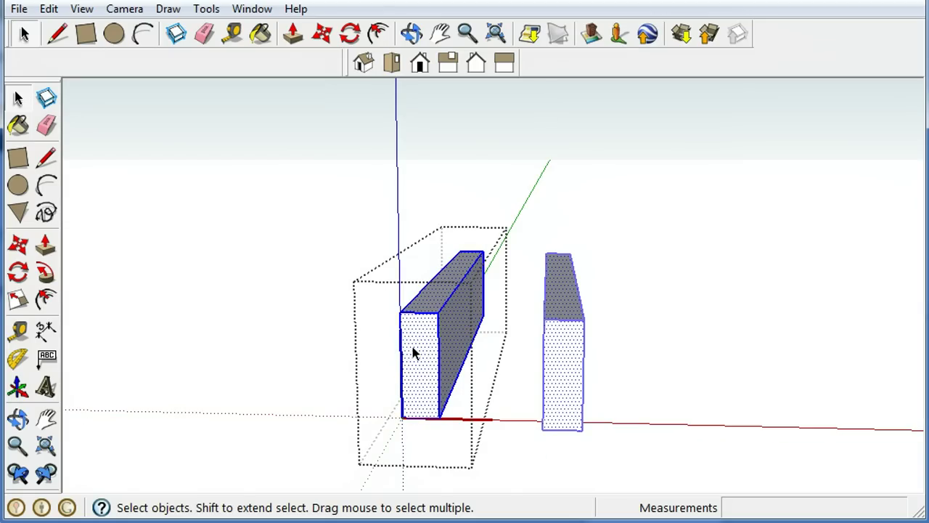
click(533, 458)
- Mirror the copied block along the red axis by scaling it by -1.00 about the opposite point
click(429, 353)
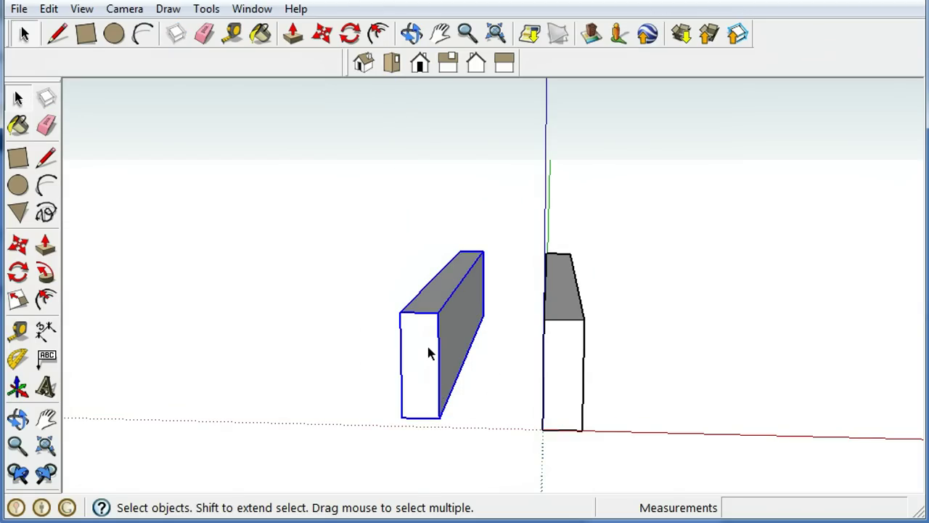
click(18, 302)
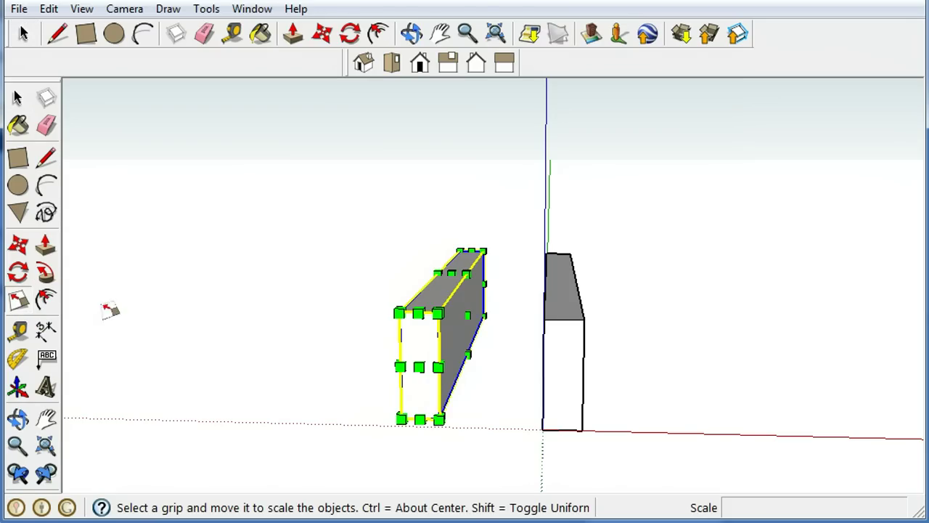
scroll(471, 343, up, 3)
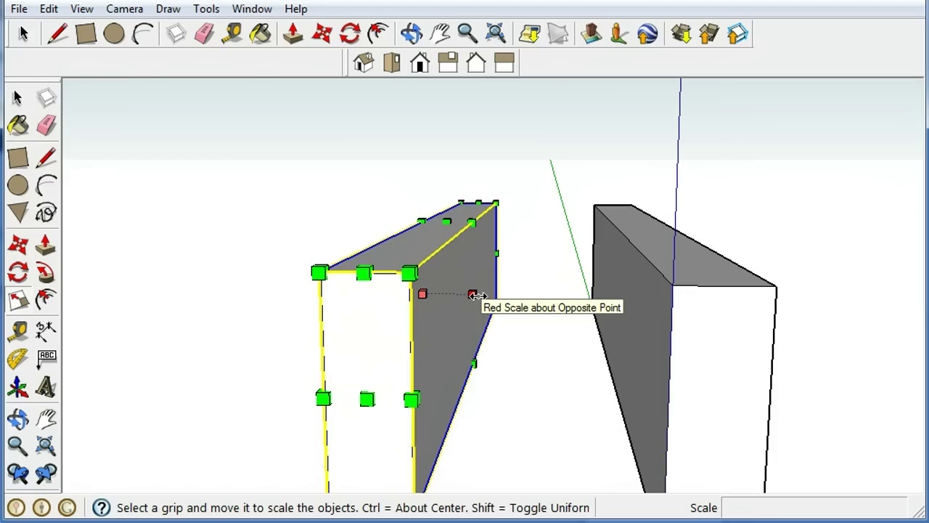
scroll(477, 295, down, 4)
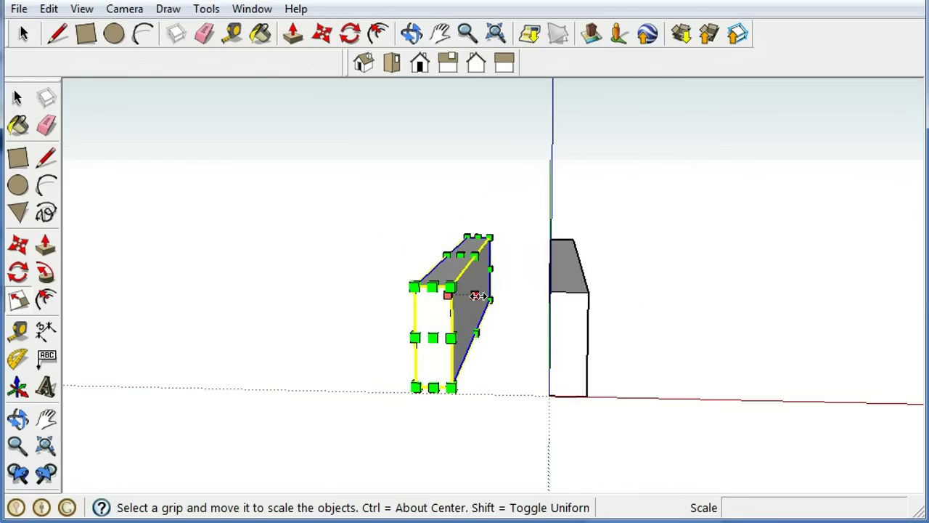
drag(477, 296, 416, 347)
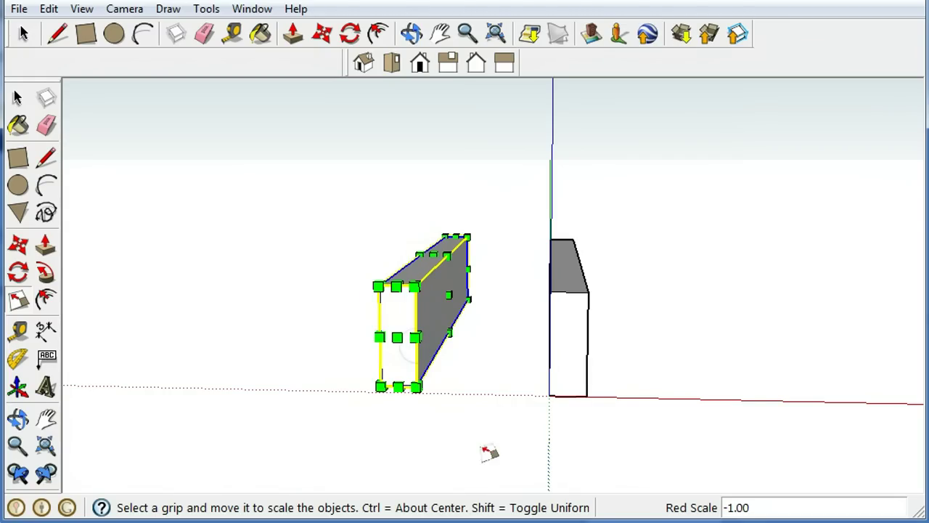
click(17, 97)
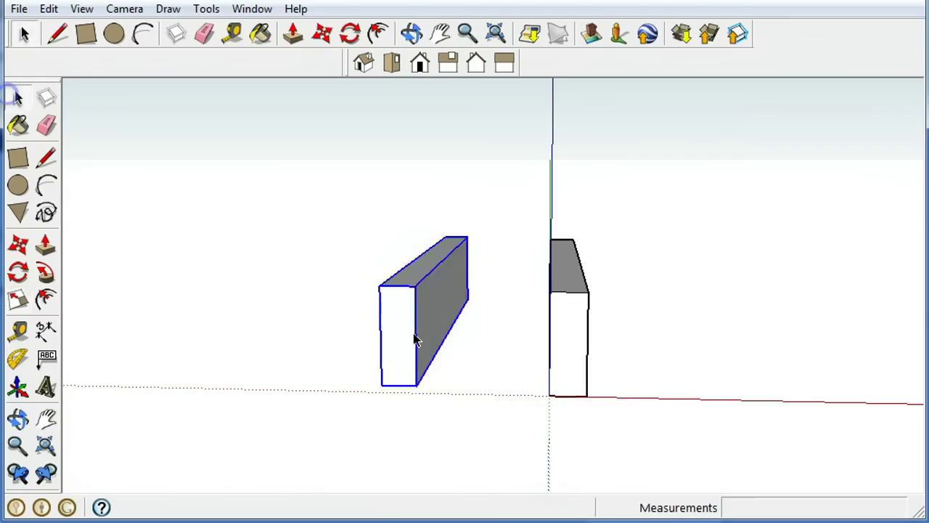
click(496, 425)
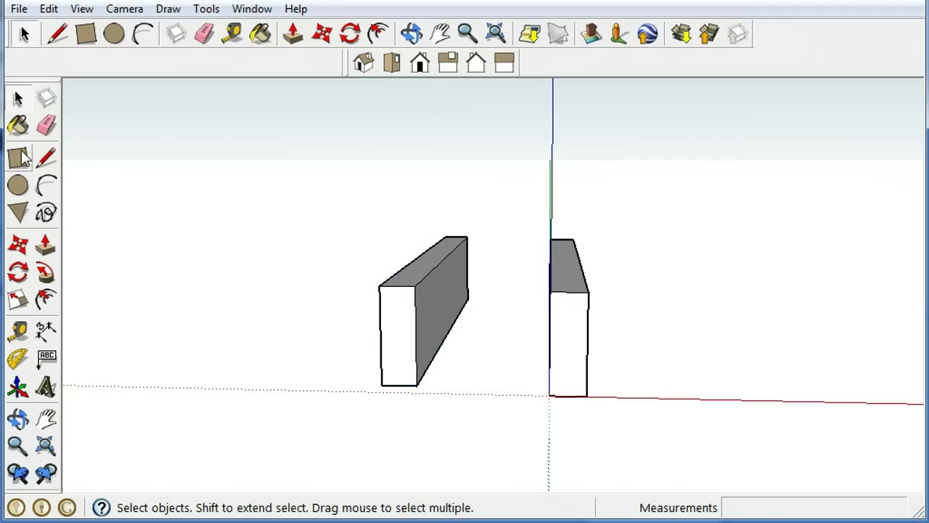
- Move the mirrored block by its bottom corner facing the original onto the origin so the two halves meet face to face
click(19, 244)
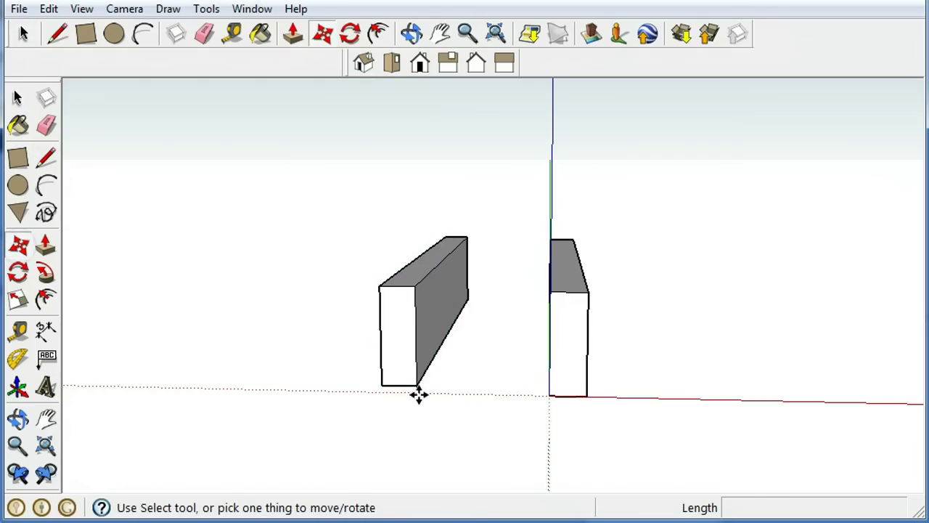
scroll(417, 388, up, 5)
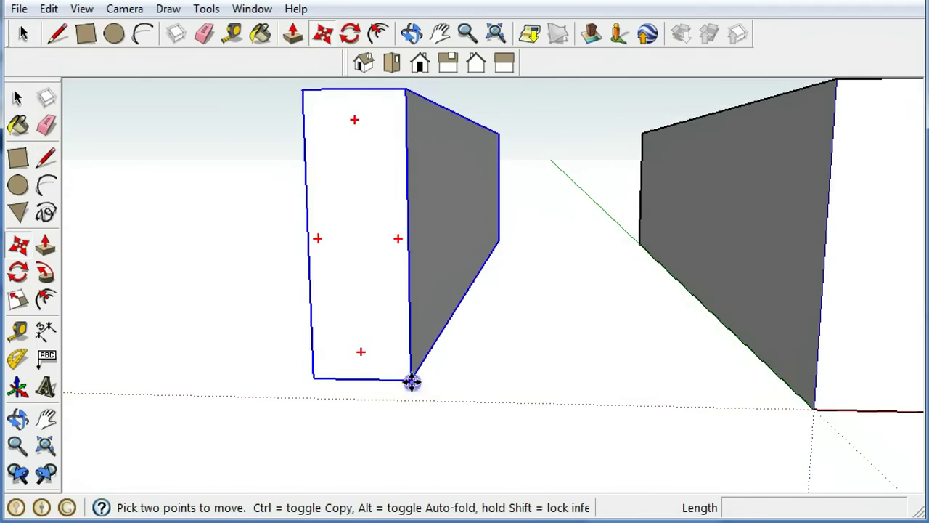
click(412, 382)
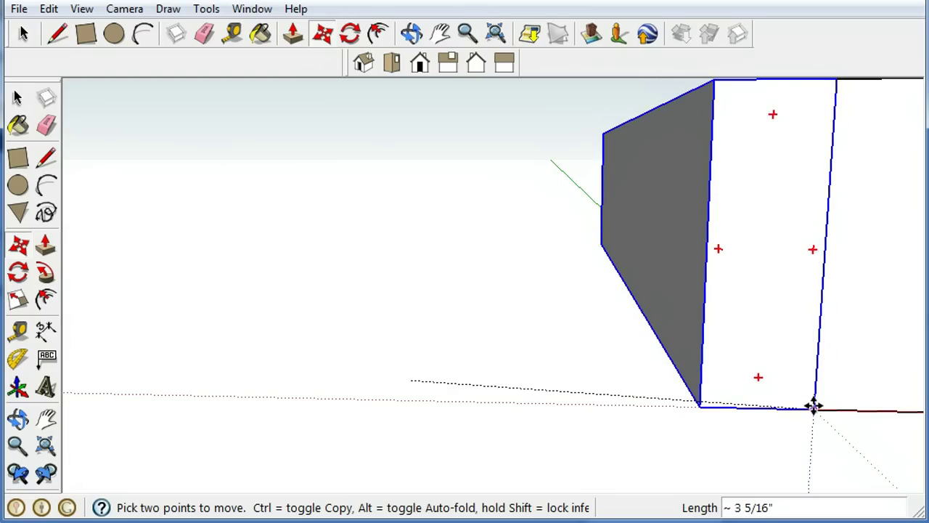
click(813, 406)
middle_drag(813, 406, 489, 450)
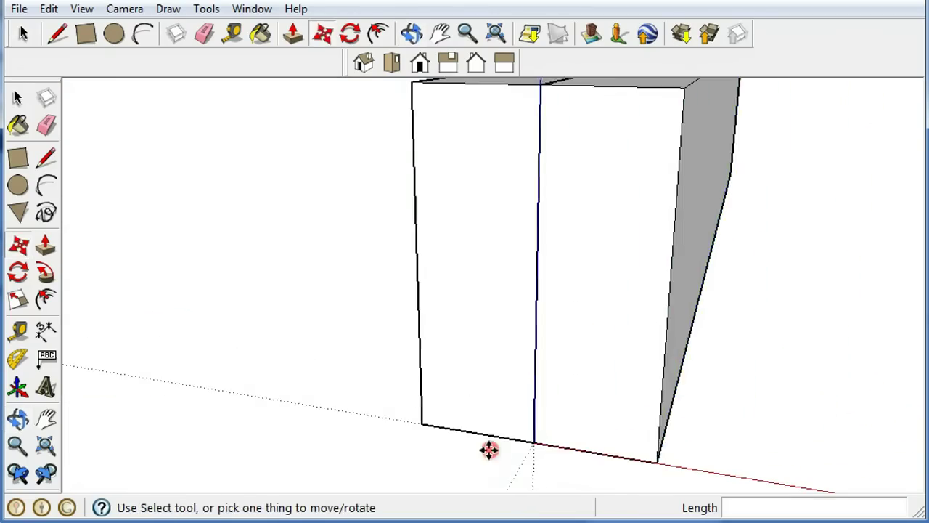
scroll(489, 450, down, 3)
middle_drag(641, 356, 347, 341)
key(space)
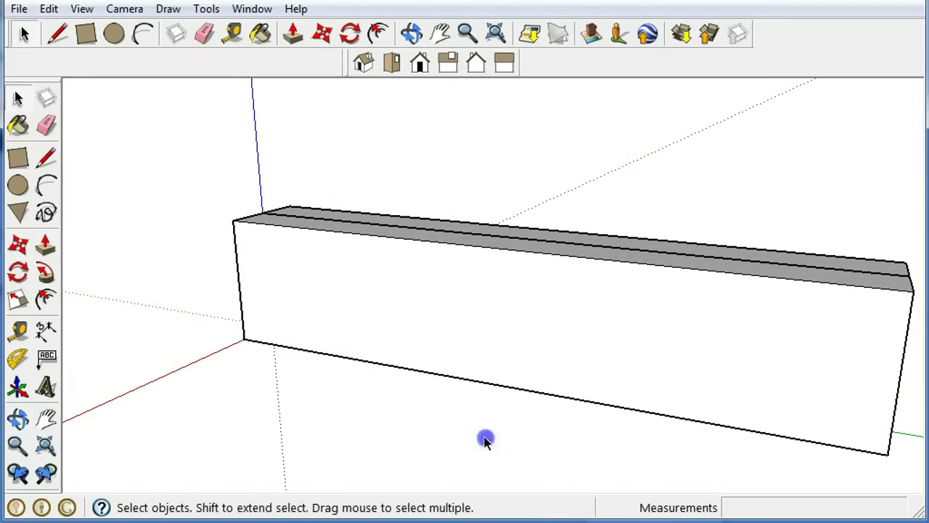
middle_drag(484, 440, 501, 385)
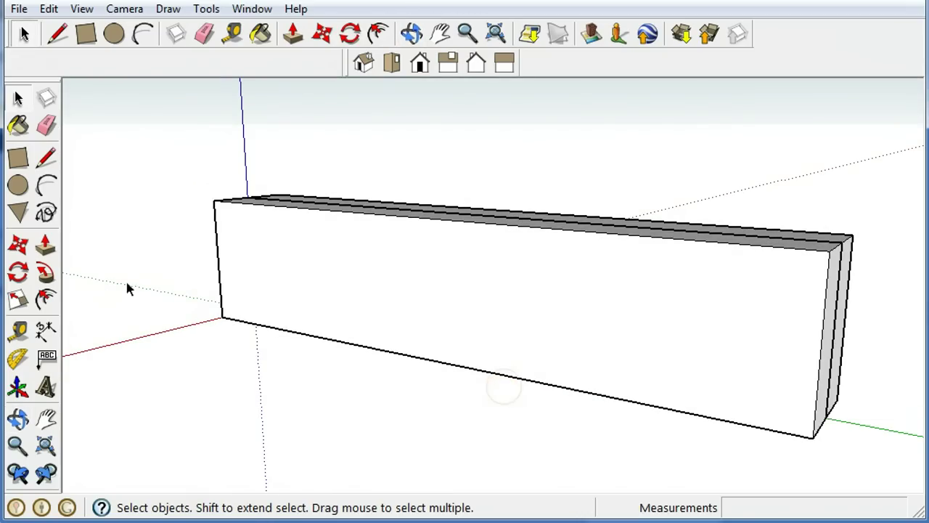
click(18, 331)
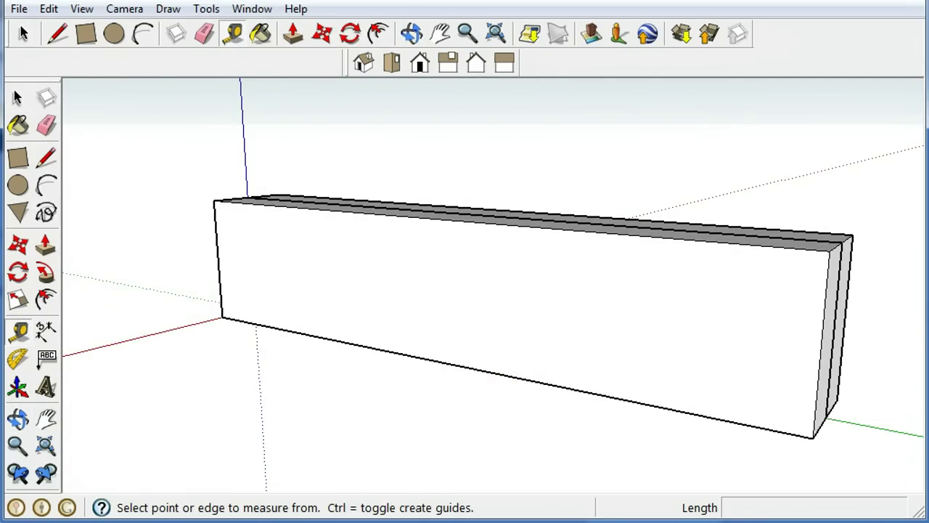
click(16, 96)
click(587, 317)
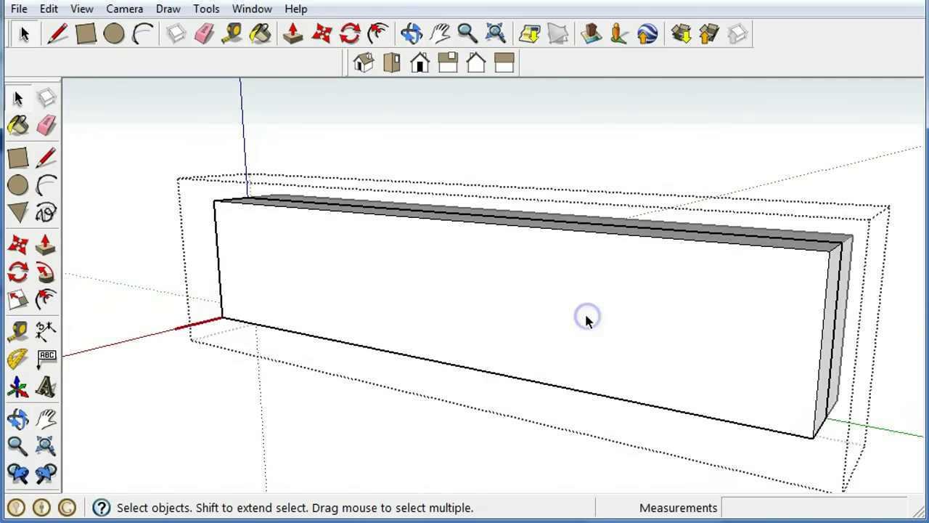
click(499, 325)
click(351, 411)
double_click(347, 305)
triple_click(347, 305)
click(218, 354)
click(271, 271)
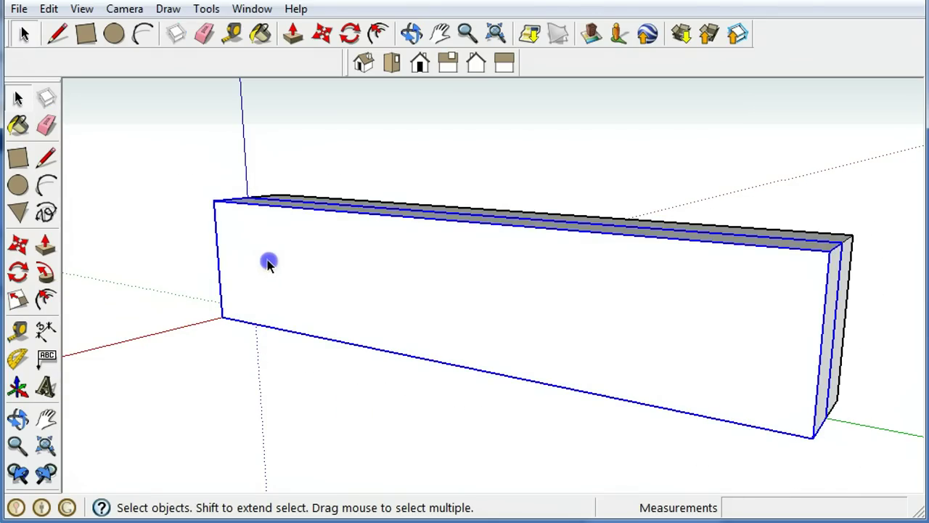
- Open the original block for editing and add side-face guides 1 inch from the end edge away from the origin and 1 inch above the bottom edge
double_click(268, 263)
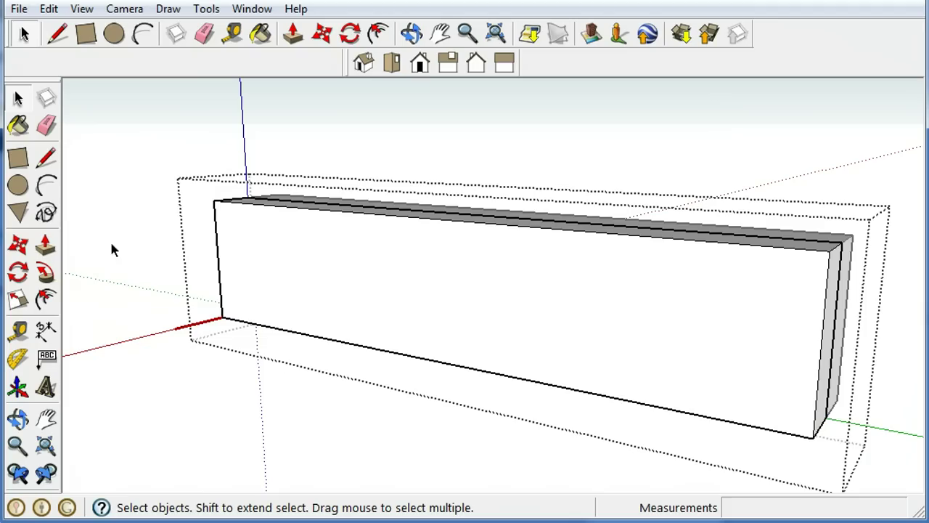
click(18, 331)
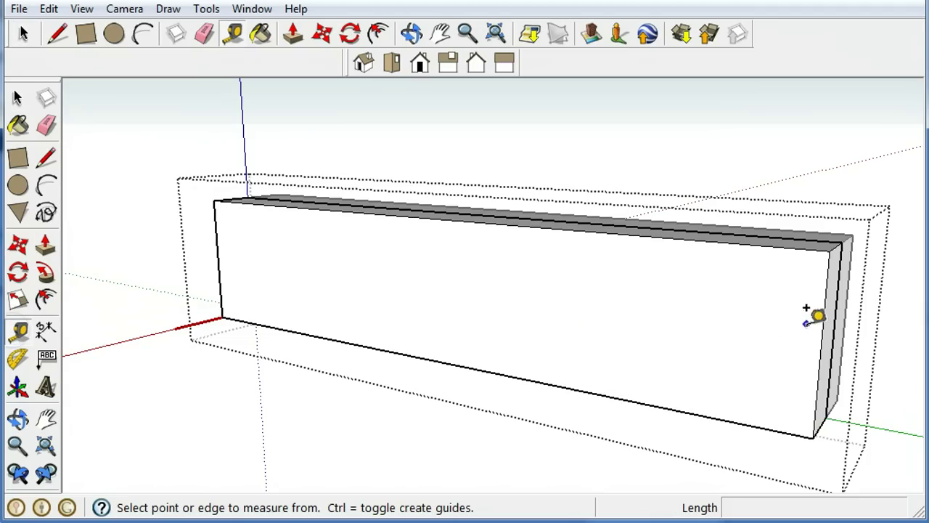
click(816, 394)
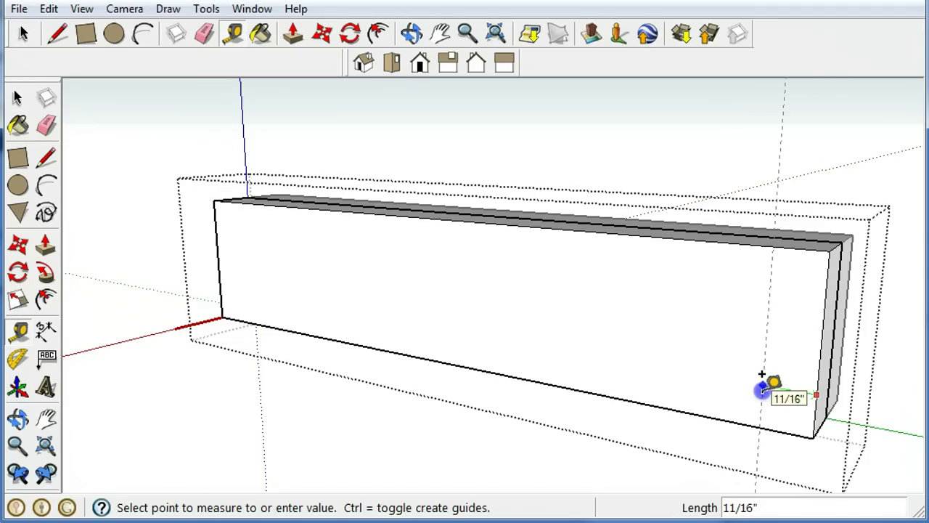
click(761, 374)
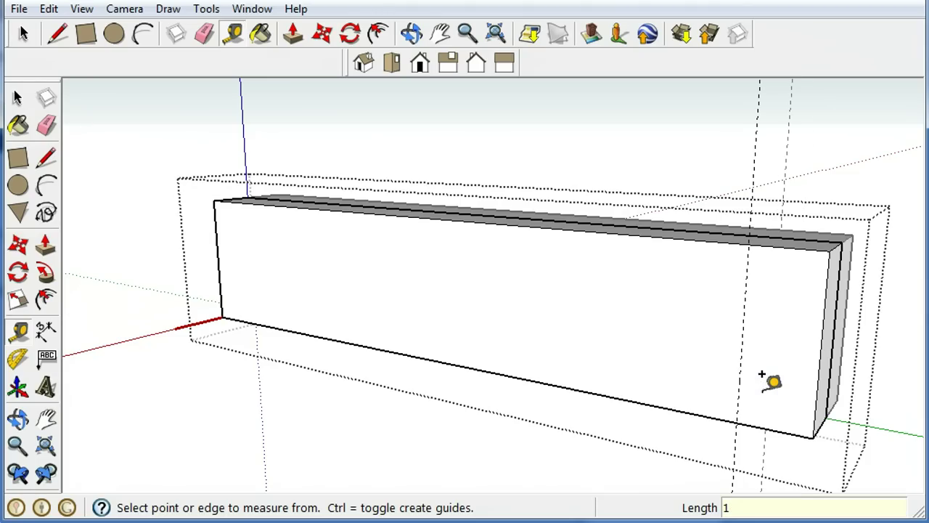
click(772, 414)
click(775, 361)
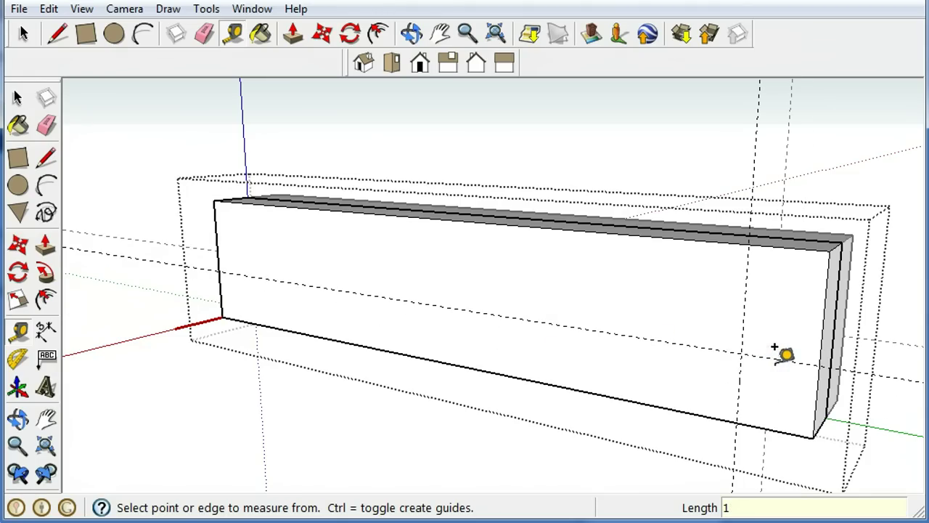
- Add a vertical guide on the side face 3 inches from the end edge nearest the origin
middle_drag(465, 317, 565, 356)
key(t)
click(337, 234)
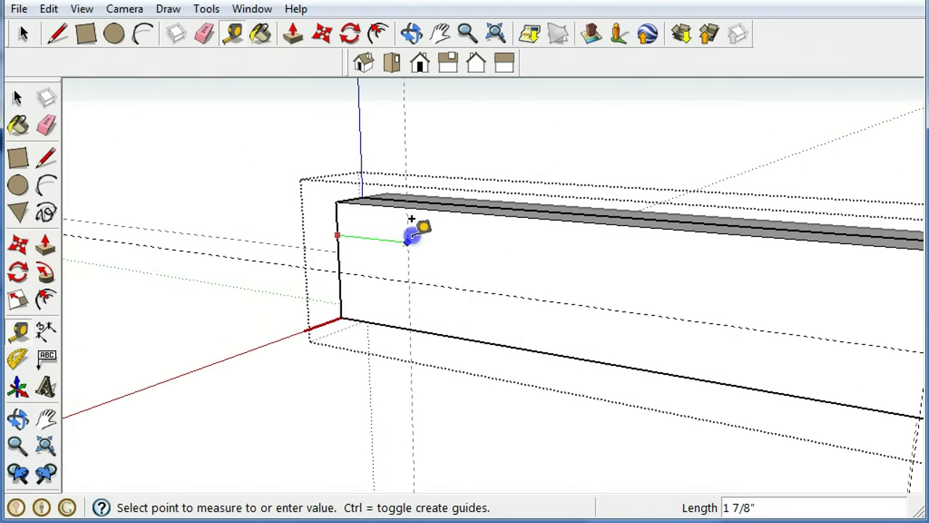
click(468, 234)
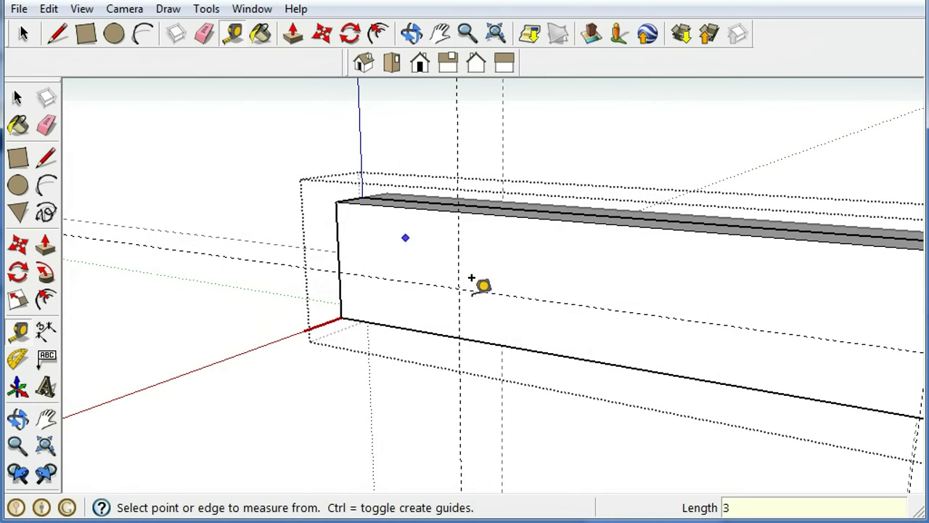
mouse_move(479, 284)
middle_down()
mouse_move(461, 257)
mouse_move(457, 272)
middle_up()
- Draw a line about 3 9/16 inch long along the horizontal guide from the 1 inch guide crossing, continuing it up to the top edge at the 3 inch guide
click(45, 161)
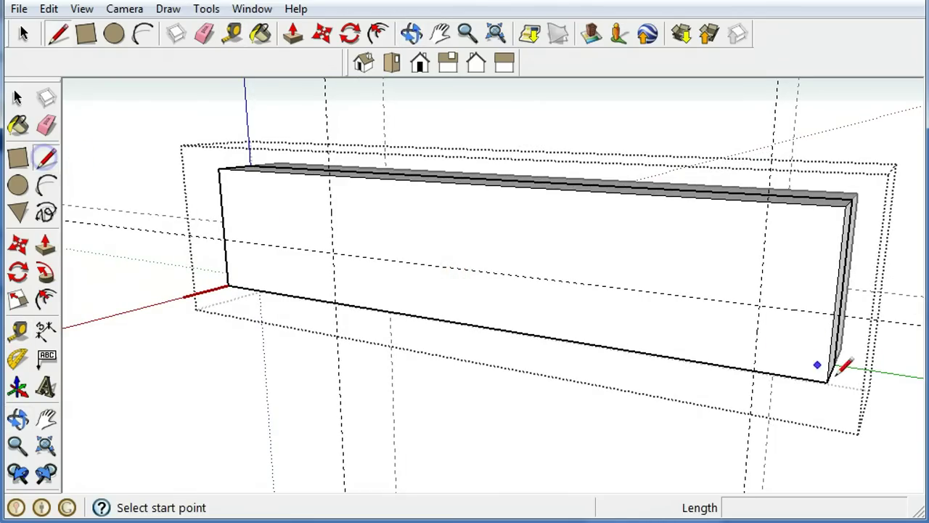
click(759, 305)
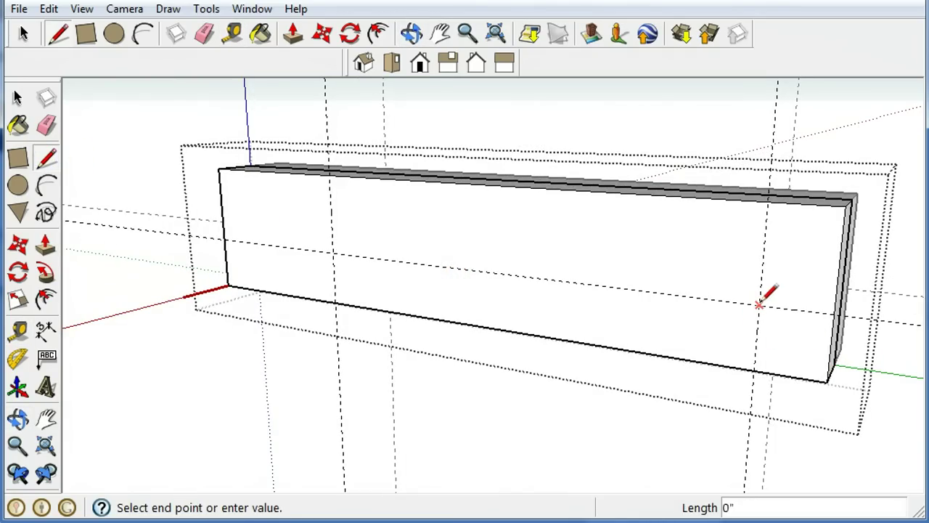
click(538, 277)
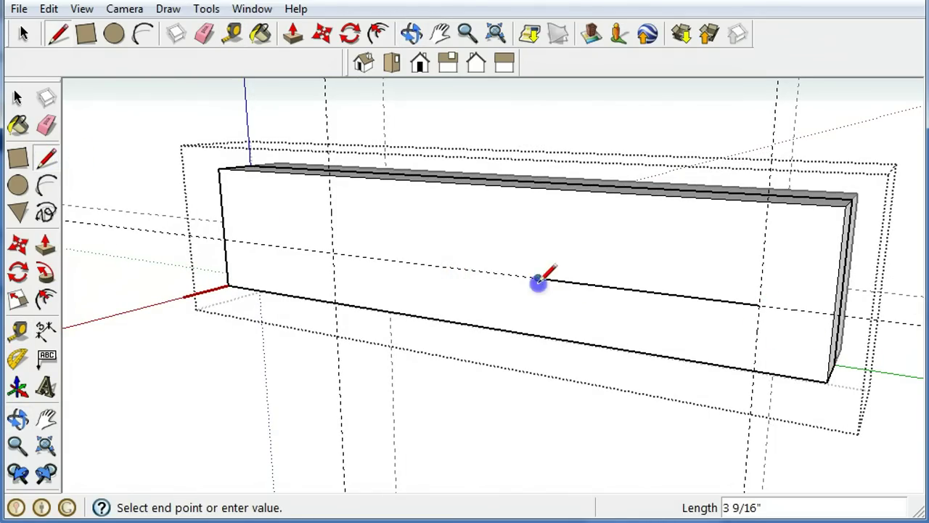
click(329, 176)
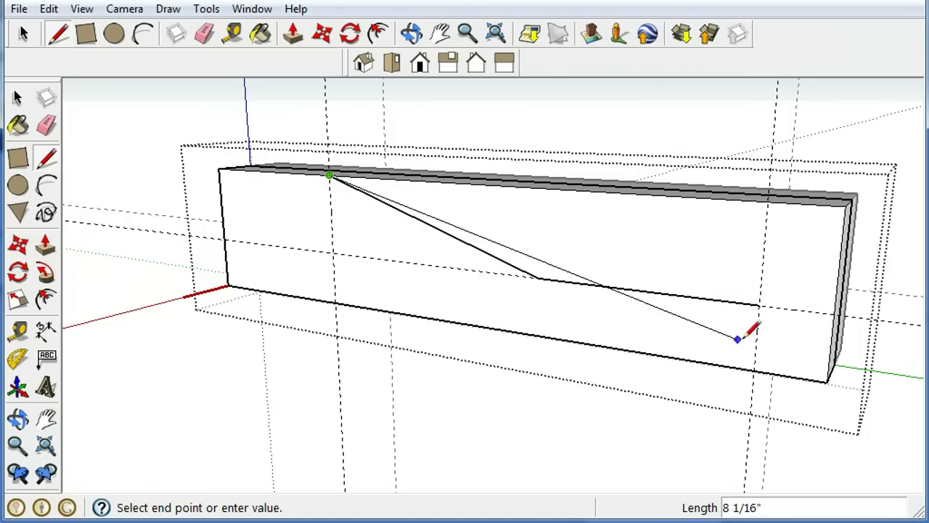
key(Escape)
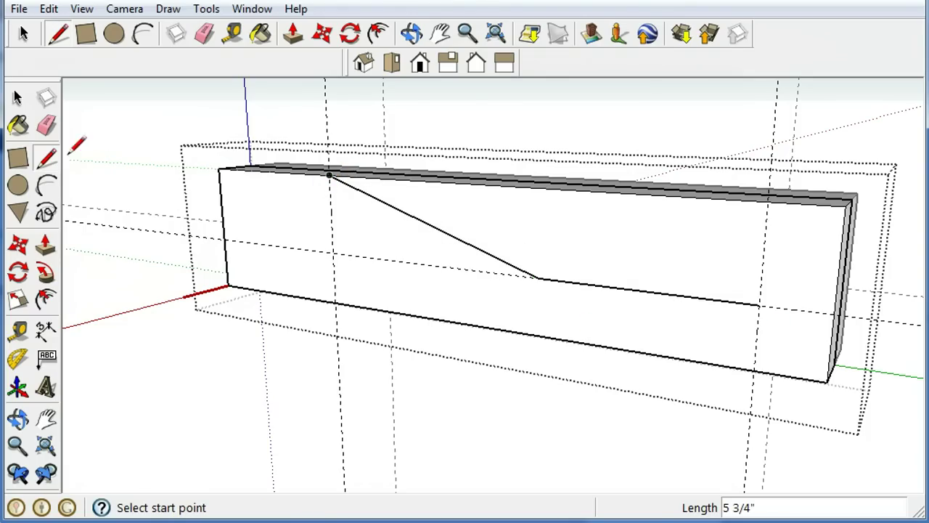
- Draw a tangent arc with a bulge of about 5/16 inch from the profile line's lower end to the bottom corner of the block's far end
click(47, 186)
click(759, 305)
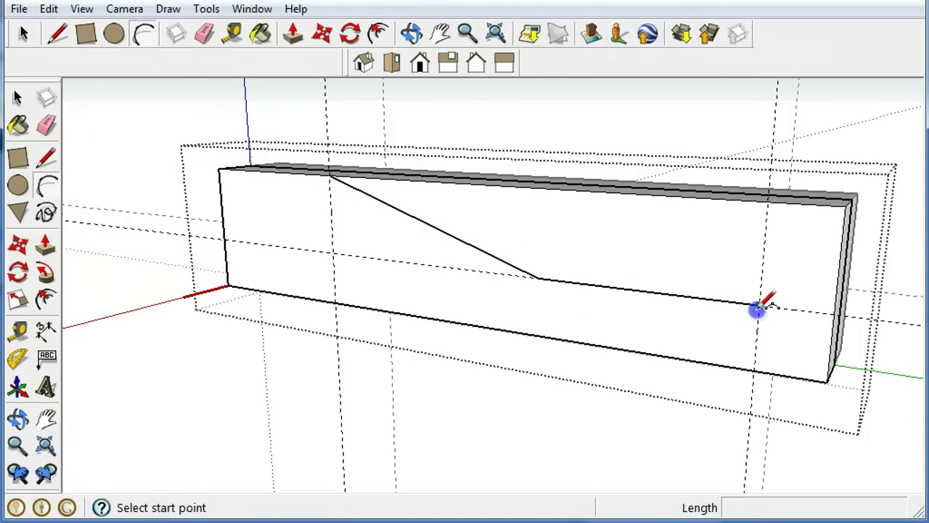
click(828, 376)
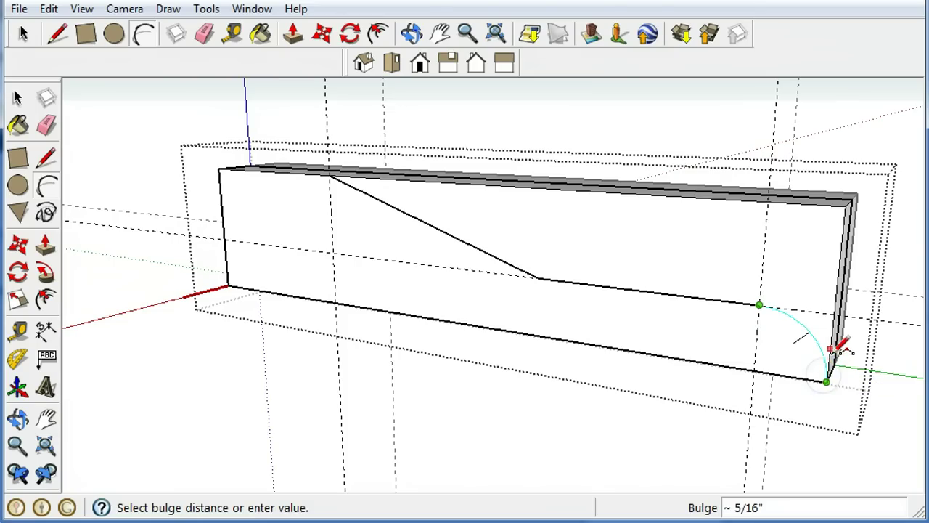
key(Escape)
click(759, 304)
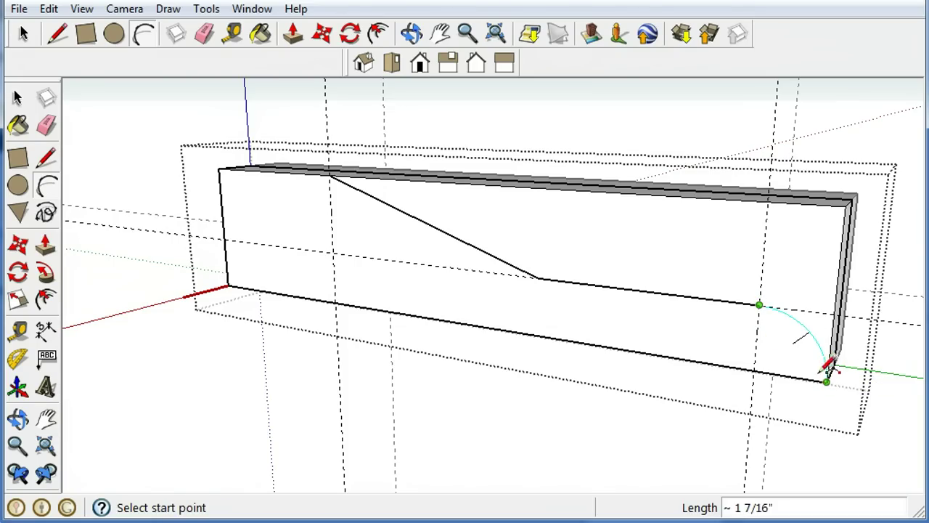
click(828, 377)
click(832, 350)
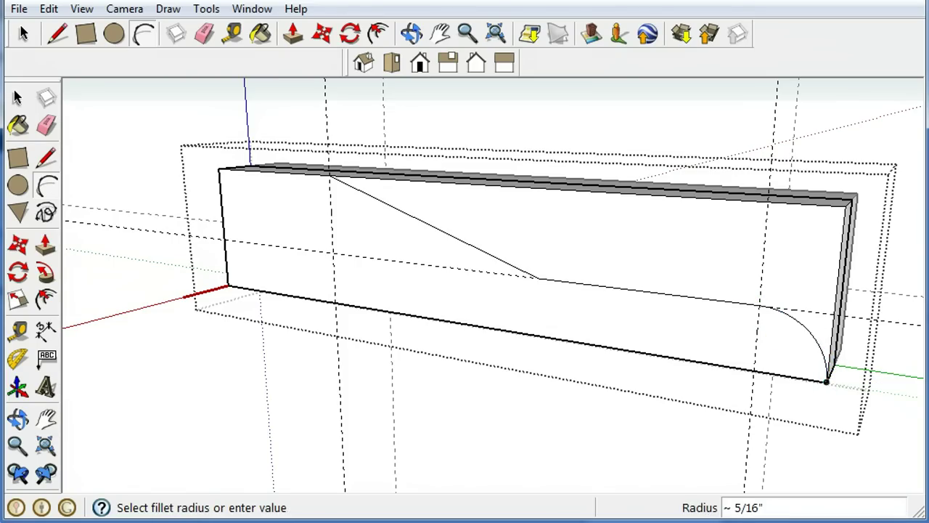
- Push the side-face area above the profile 7/8 inch through the block to cut away the waste
middle_drag(740, 442, 672, 484)
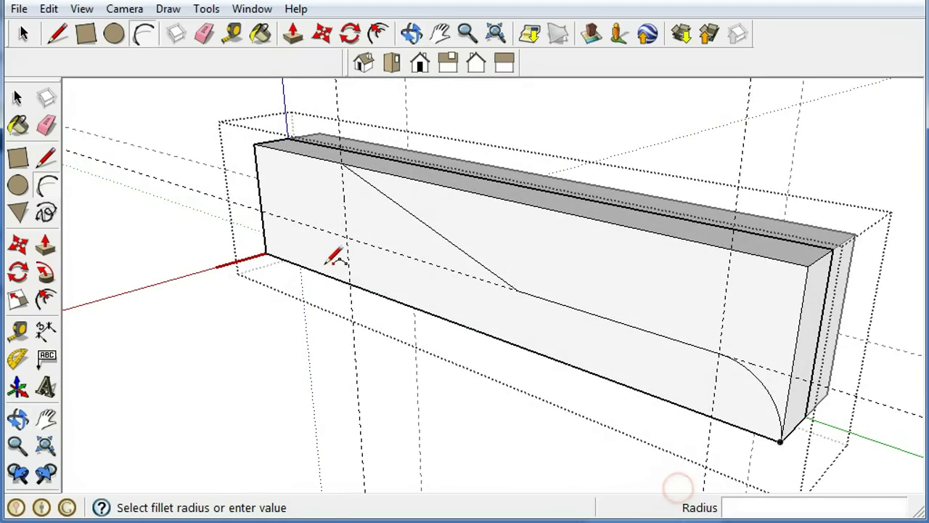
click(45, 247)
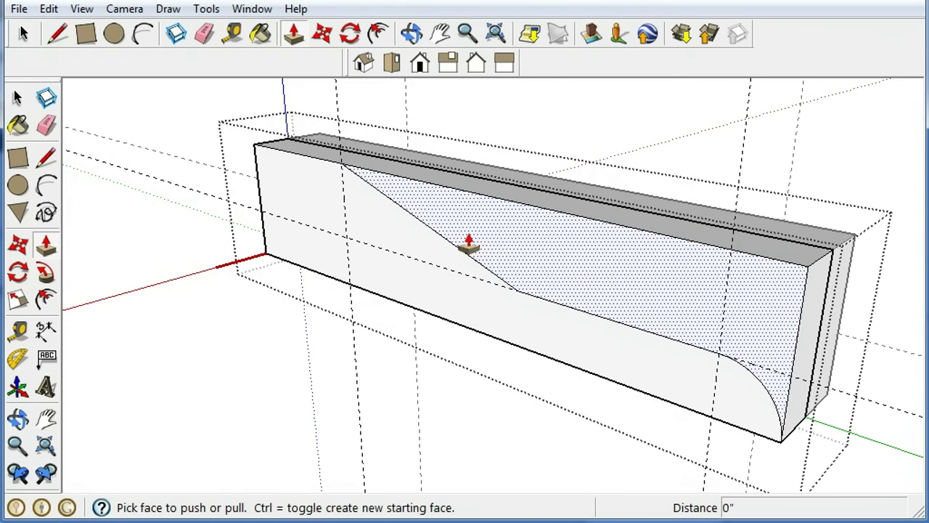
drag(557, 265, 589, 230)
middle_drag(589, 230, 490, 312)
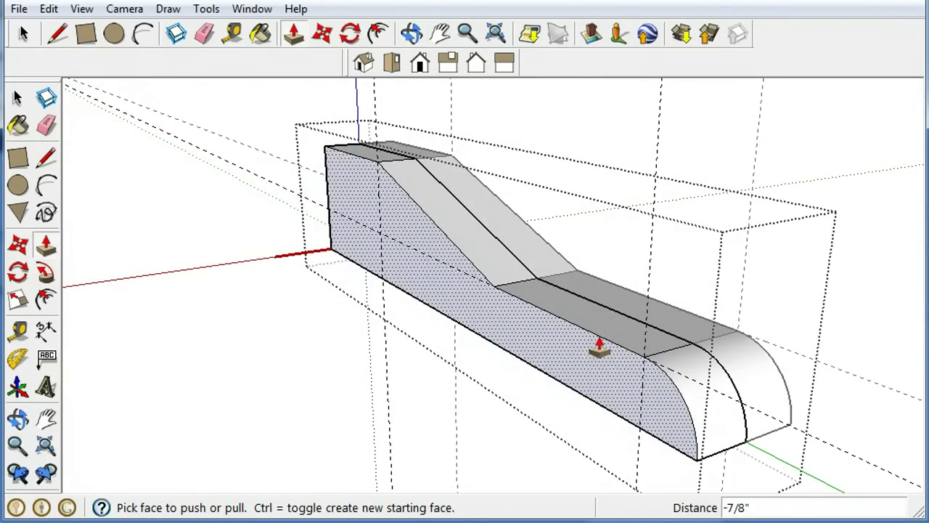
middle_drag(471, 309, 653, 279)
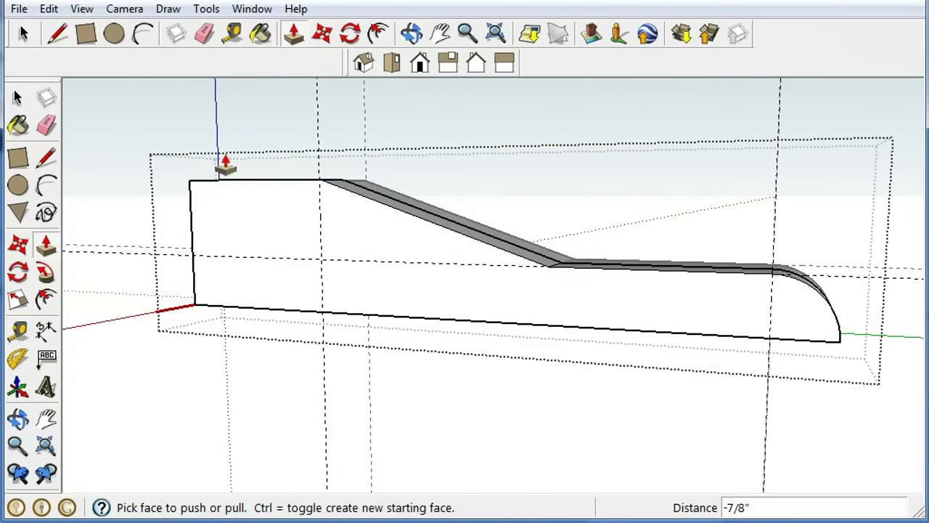
- In top view, draw a closed six-sided outline beside the body, about 7 3/4 inch long, with 3 9/16 inch ends and angled inner corners
click(393, 63)
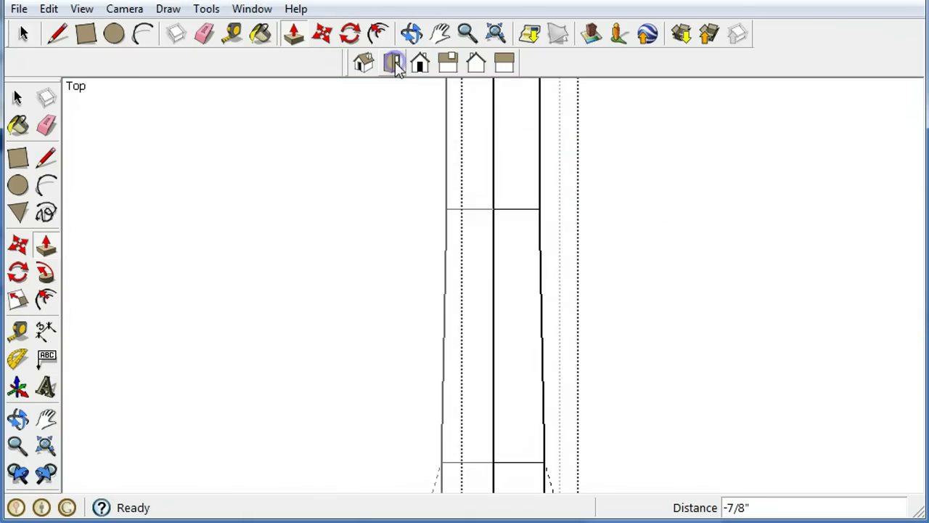
middle_drag(587, 259, 496, 243)
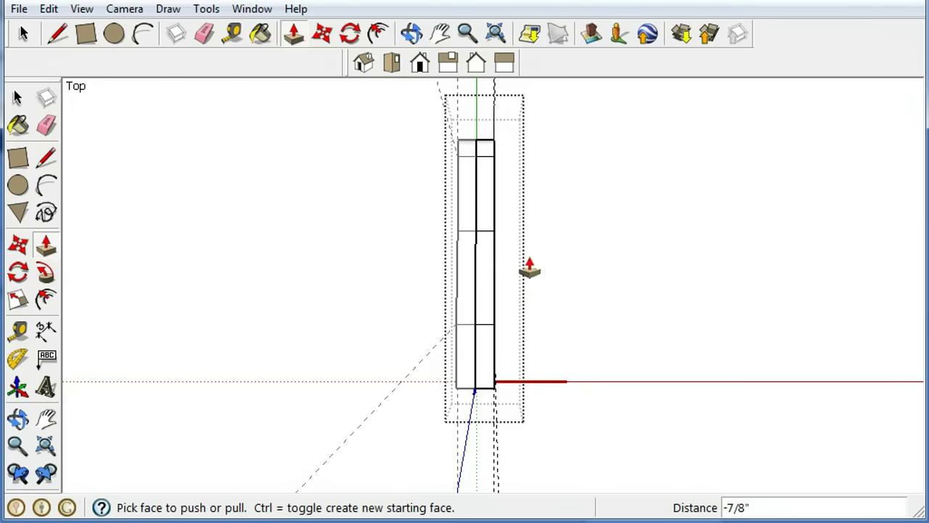
middle_drag(530, 268, 257, 82)
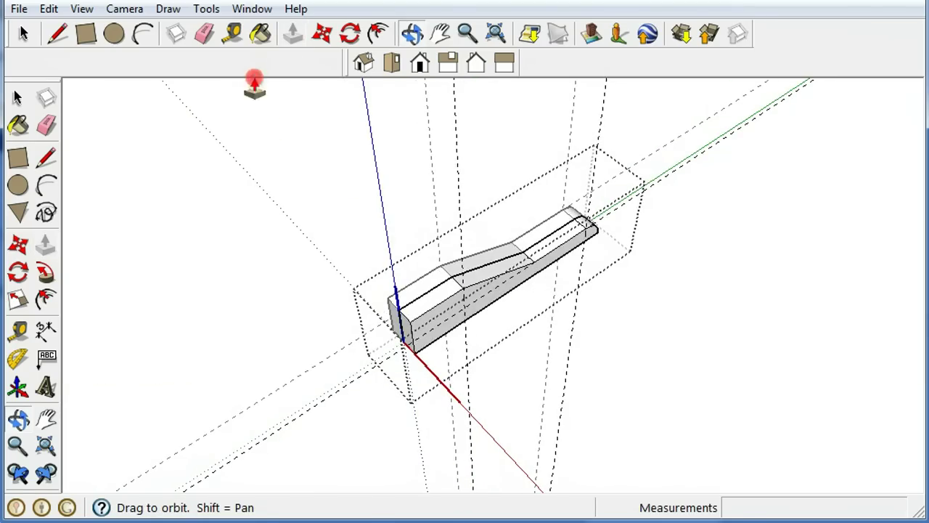
click(392, 64)
middle_drag(586, 285, 594, 254)
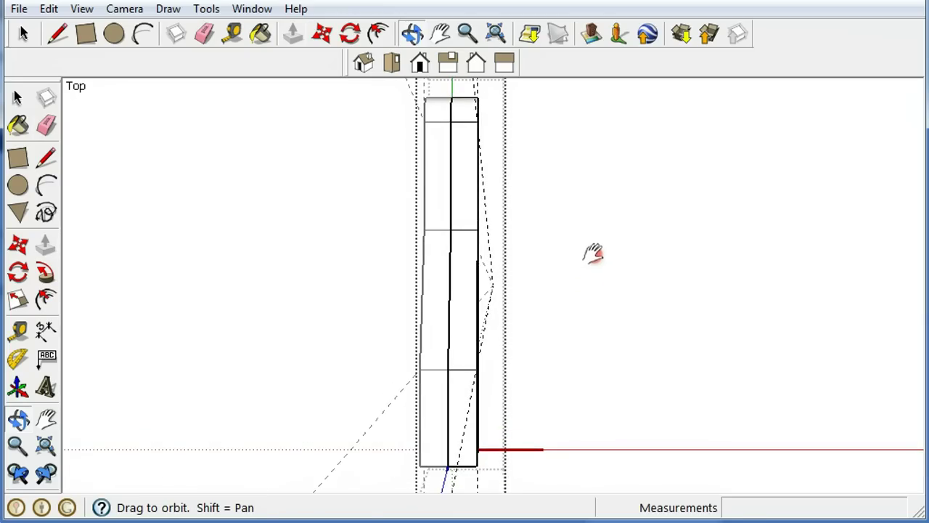
click(47, 159)
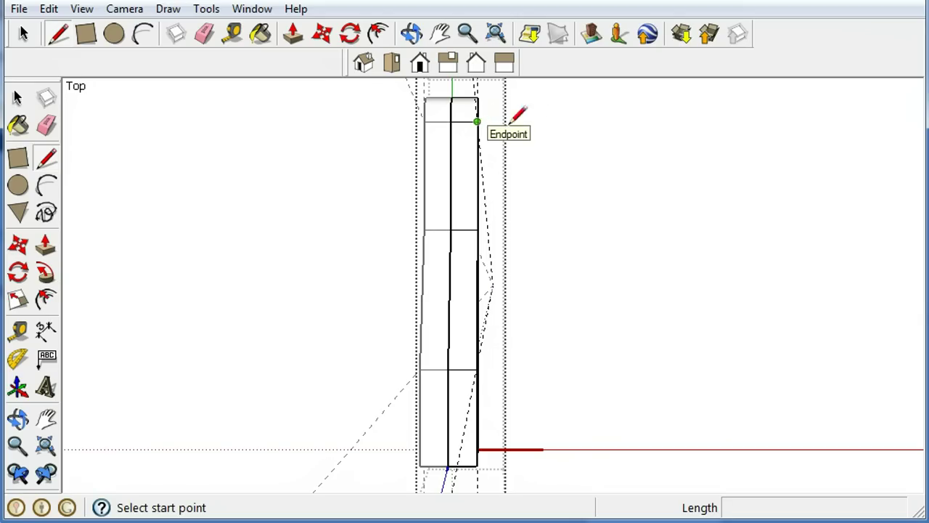
click(742, 127)
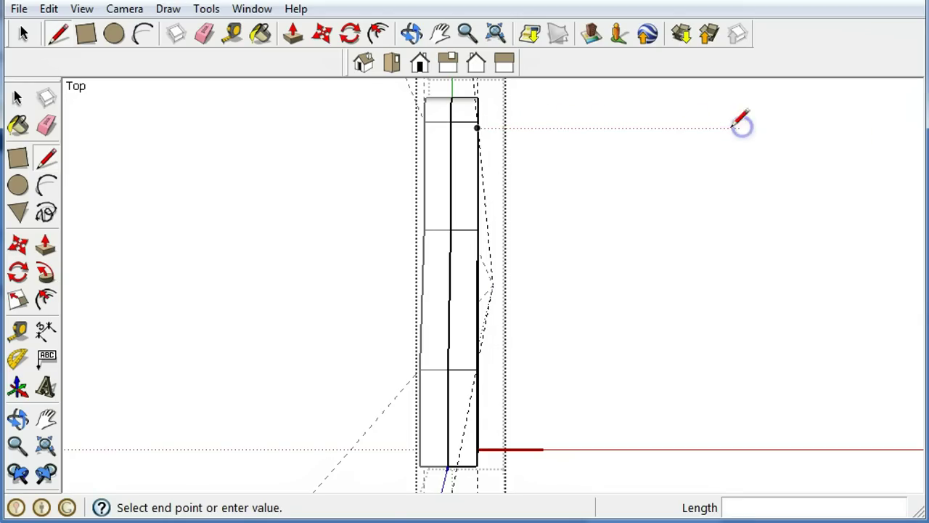
click(640, 128)
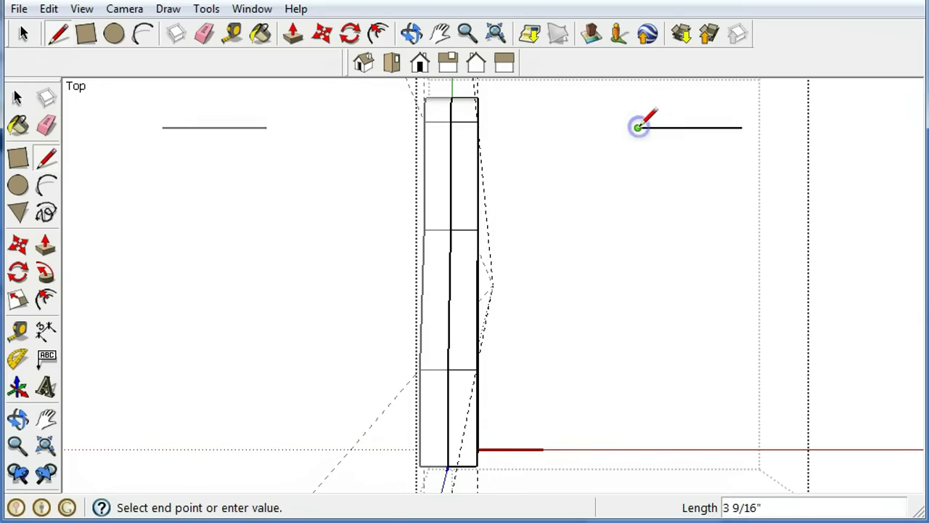
click(611, 156)
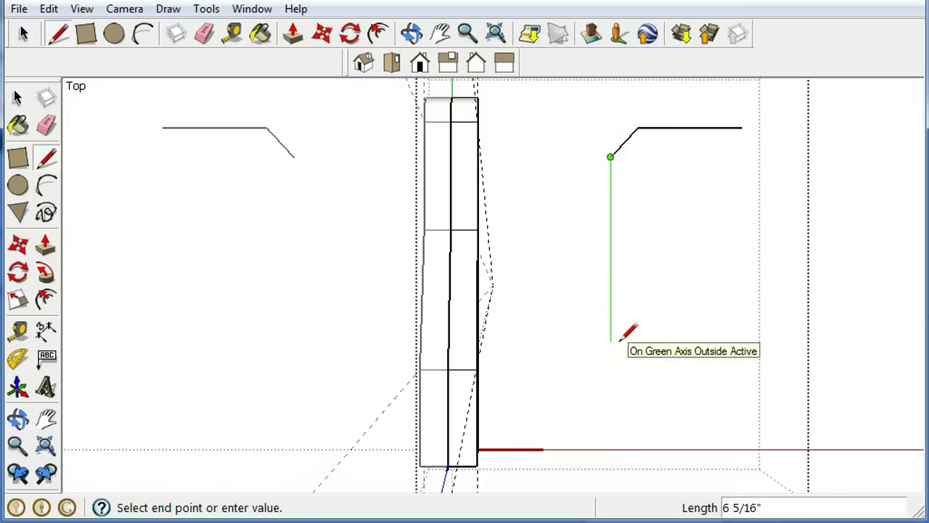
click(612, 269)
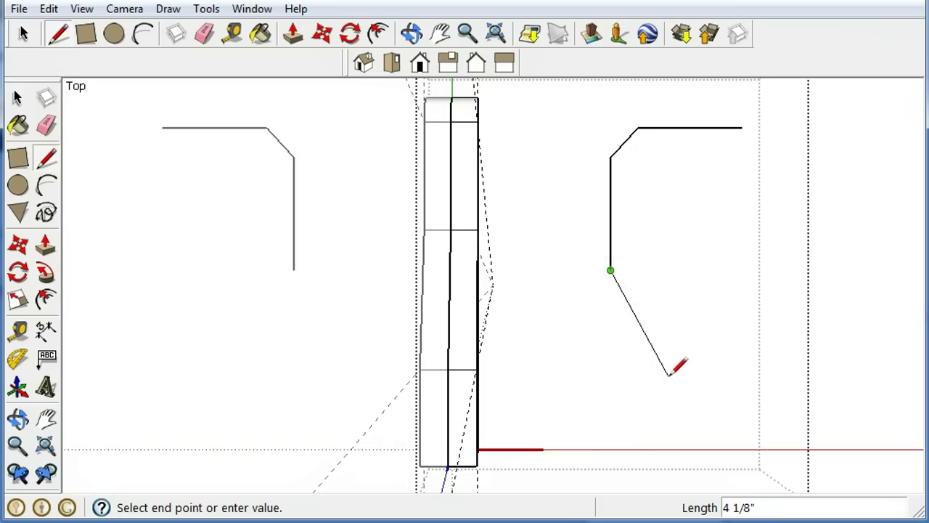
click(637, 353)
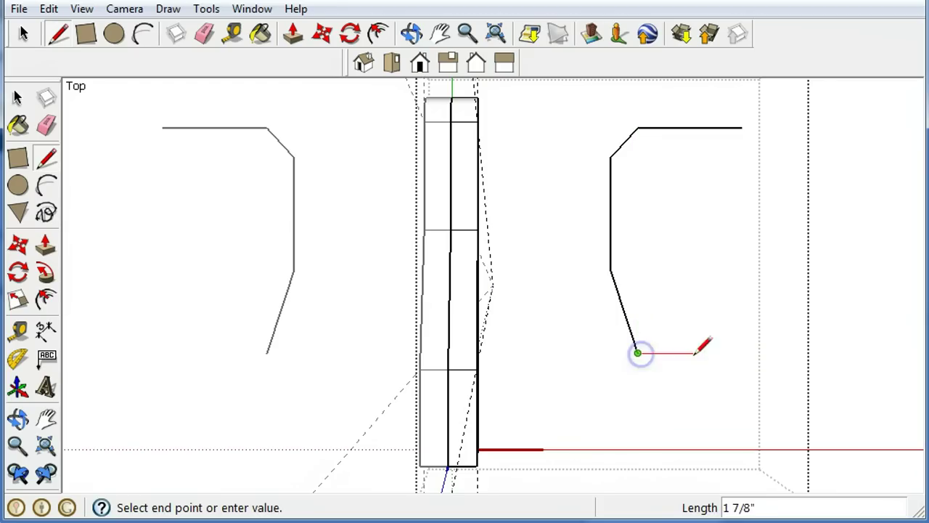
click(737, 353)
click(741, 128)
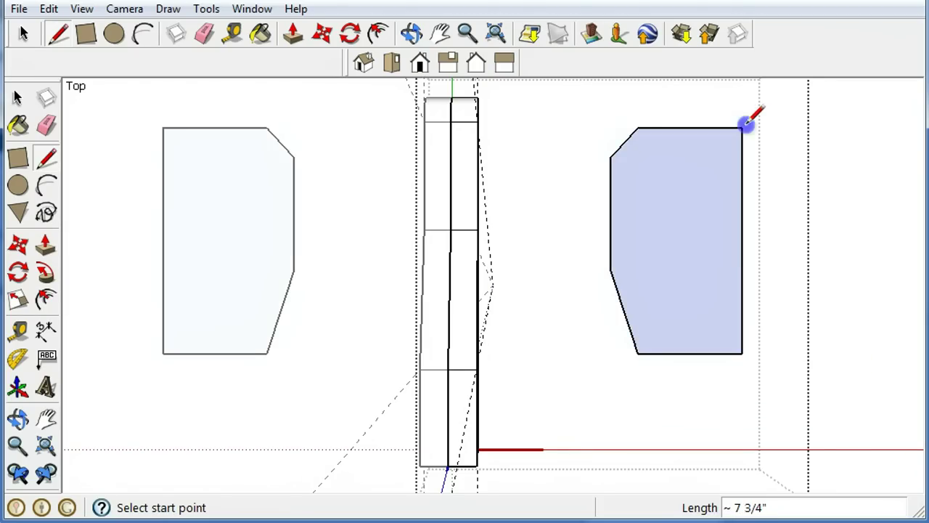
- Push/Pull the six-sided outline into a solid block taller than the car body
middle_drag(767, 332, 637, 150)
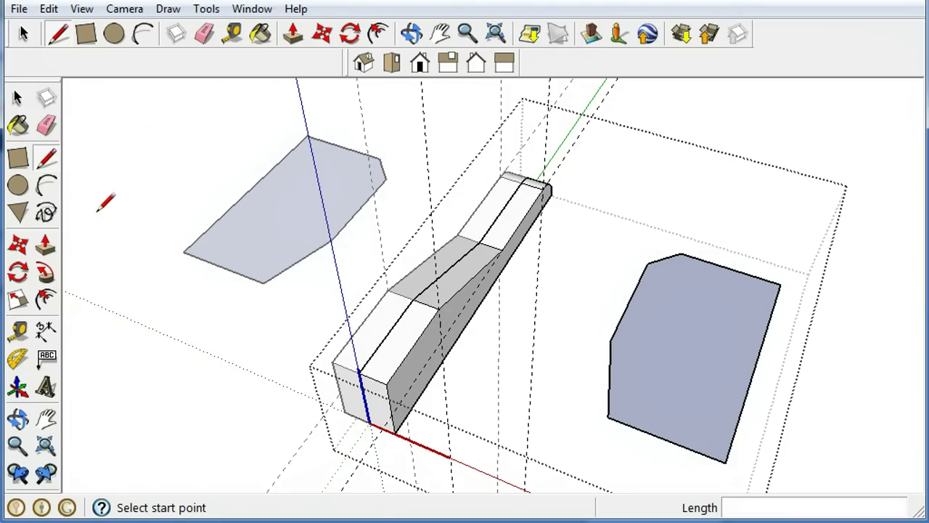
click(45, 247)
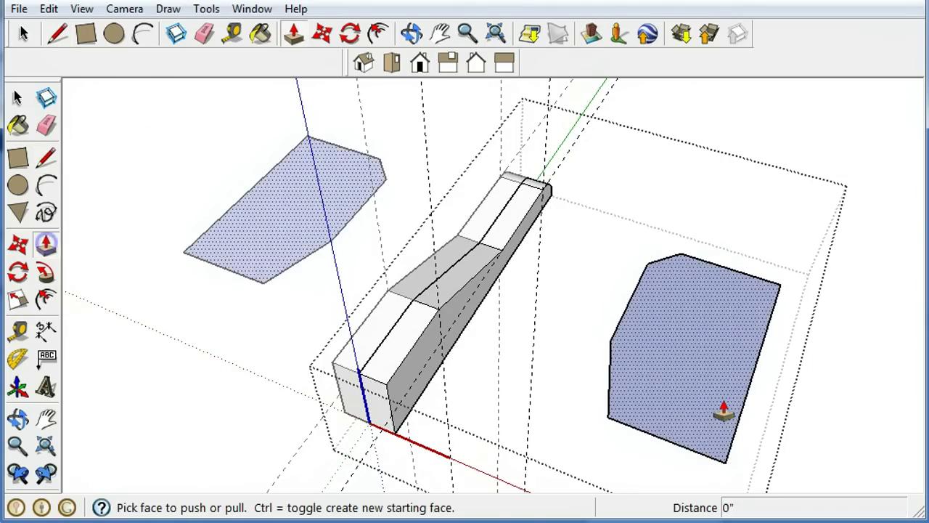
drag(721, 407, 711, 291)
middle_drag(711, 291, 755, 149)
drag(721, 323, 719, 357)
middle_drag(720, 356, 628, 469)
middle_drag(583, 308, 518, 375)
- Make the whole extruded cutting solid a group, separate from the body geometry
click(23, 97)
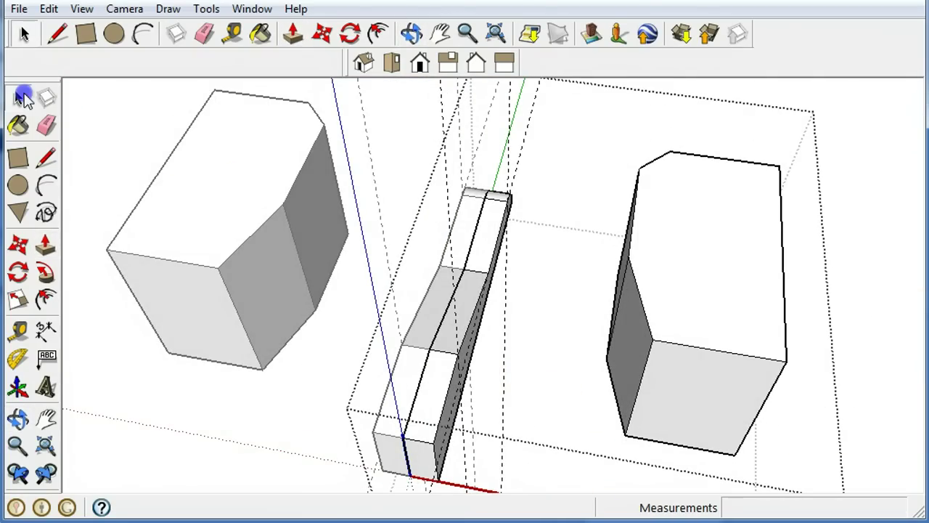
triple_click(699, 290)
right_click(695, 290)
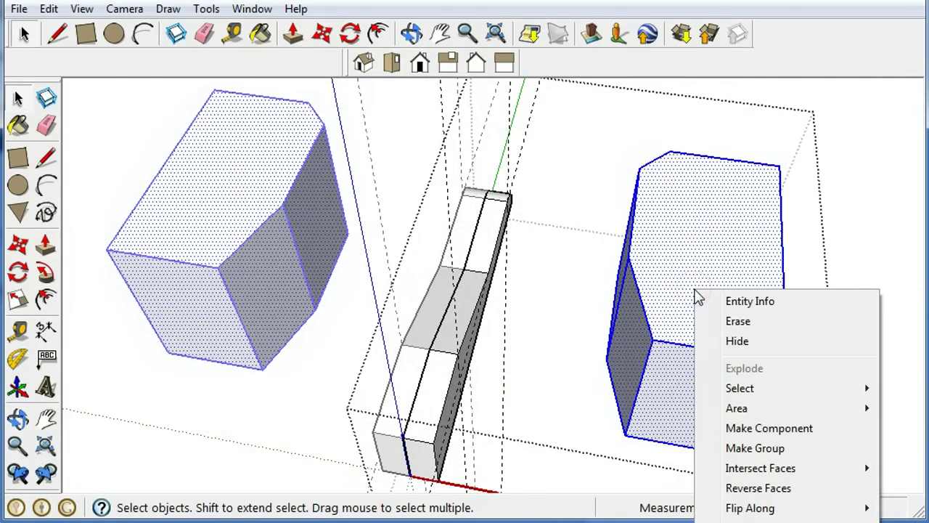
click(748, 448)
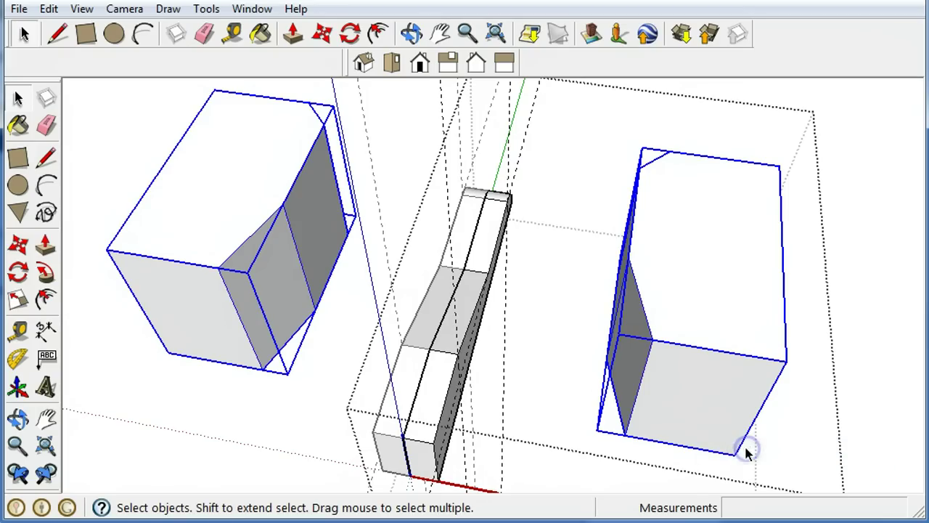
click(459, 314)
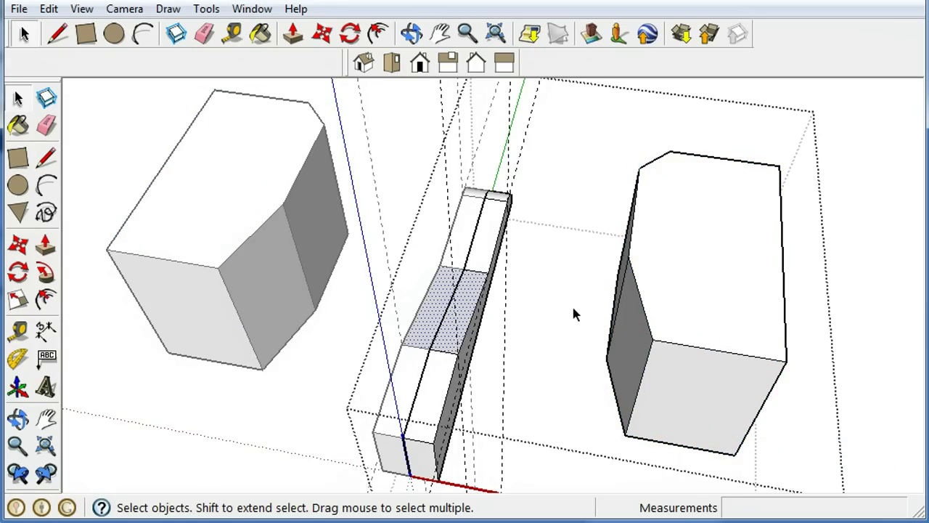
- Move the cutting group 5 inches along the red axis toward the body so that it overlaps the body's side
middle_drag(598, 247, 676, 390)
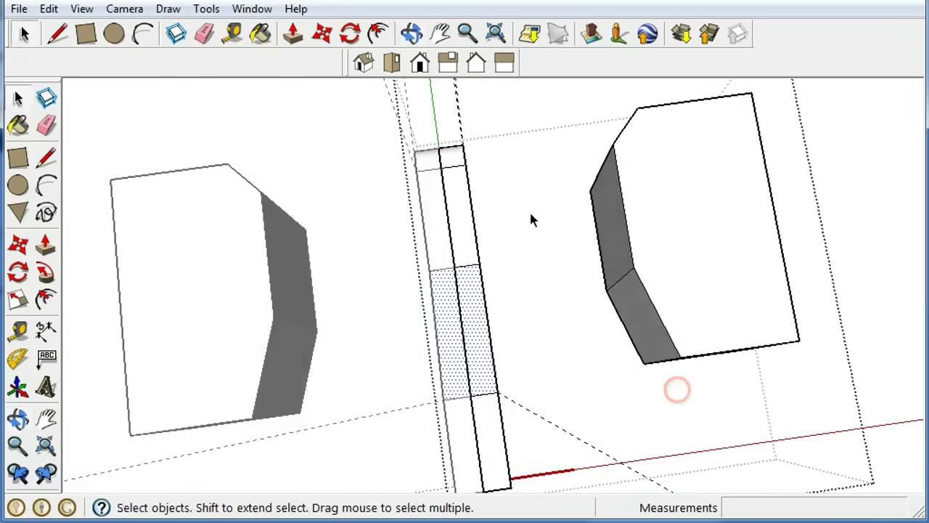
click(393, 64)
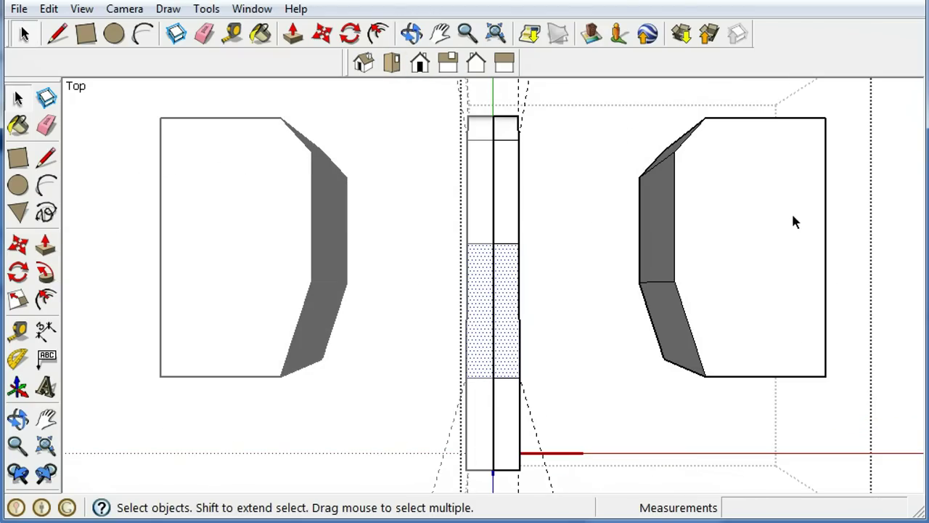
click(761, 217)
key(m)
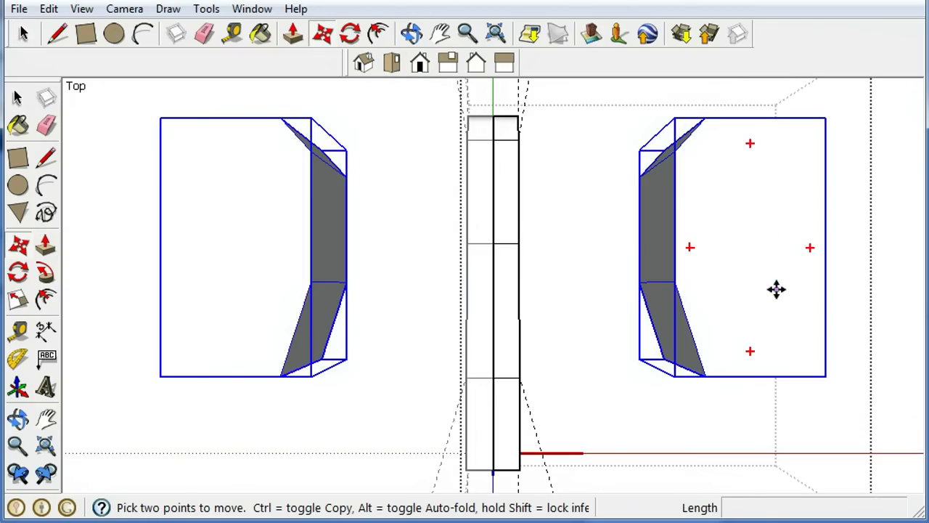
click(775, 292)
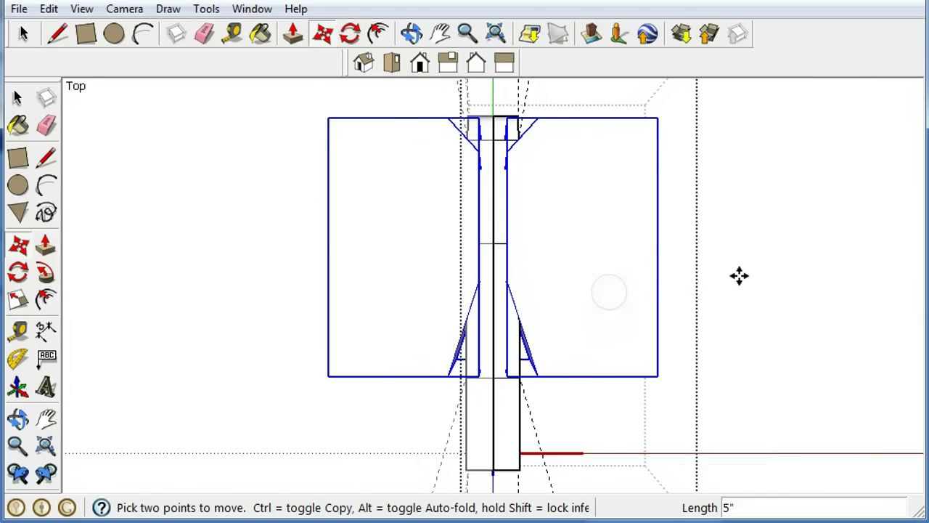
- Select all the body geometry together with the cutting group and intersect their faces with the model
middle_drag(738, 274, 752, 103)
key(m)
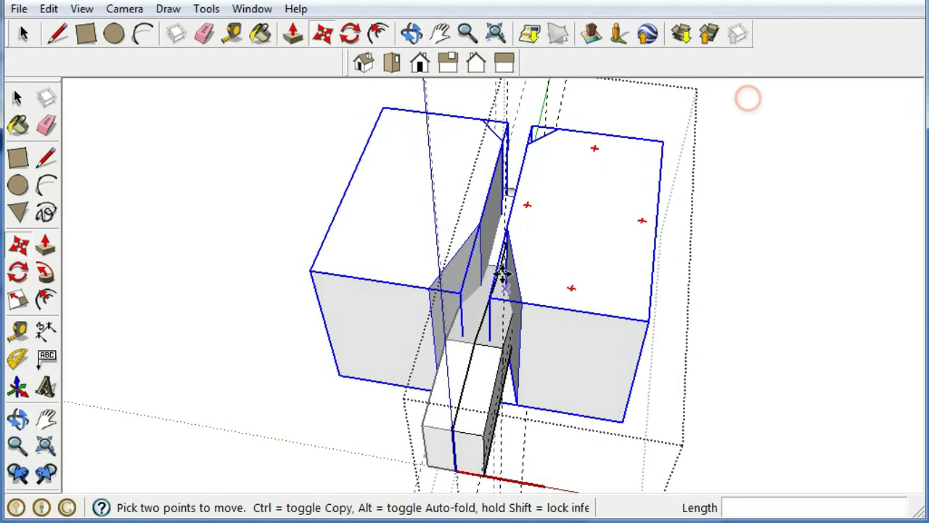
scroll(541, 355, up, 3)
scroll(540, 355, up, 2)
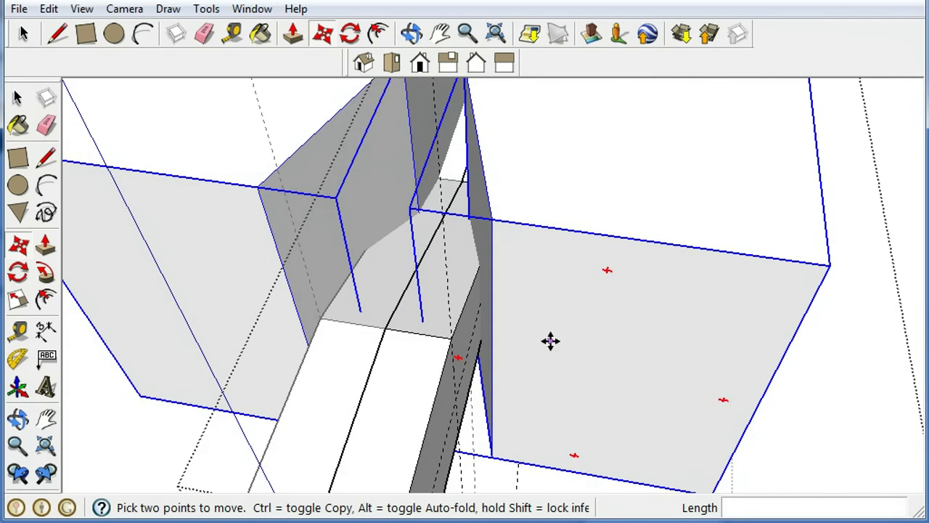
click(20, 99)
click(404, 431)
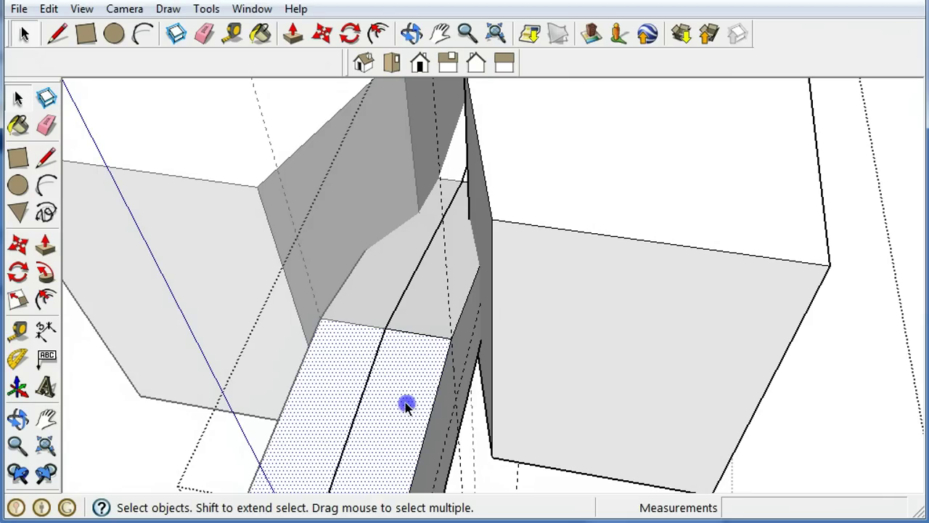
triple_click(405, 404)
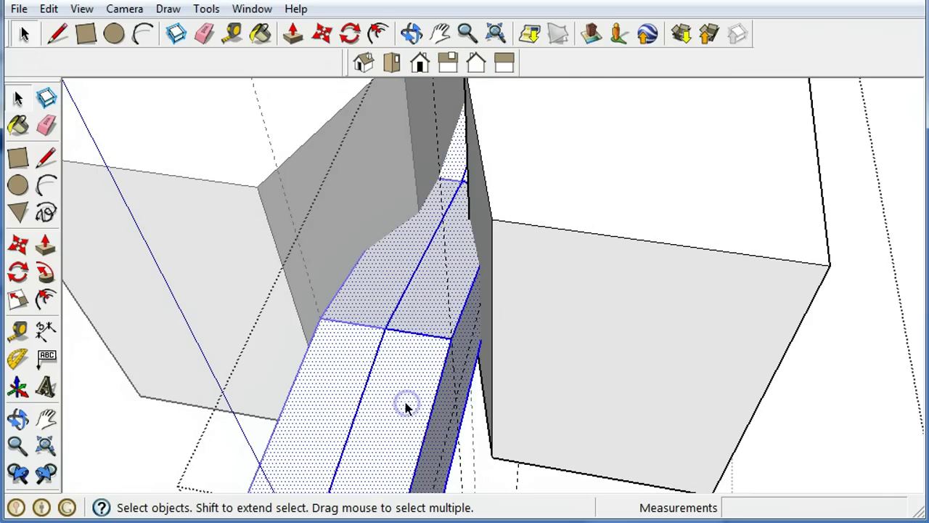
shift+click(571, 332)
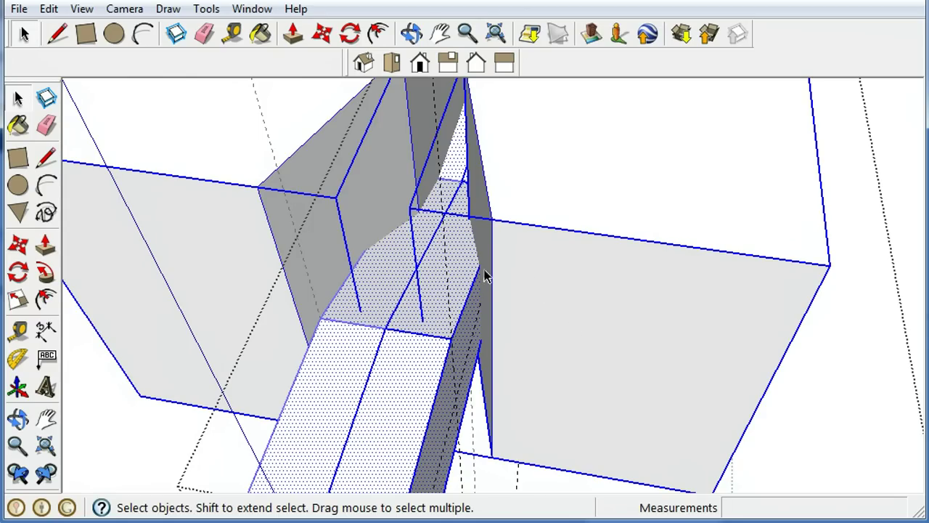
right_click(552, 297)
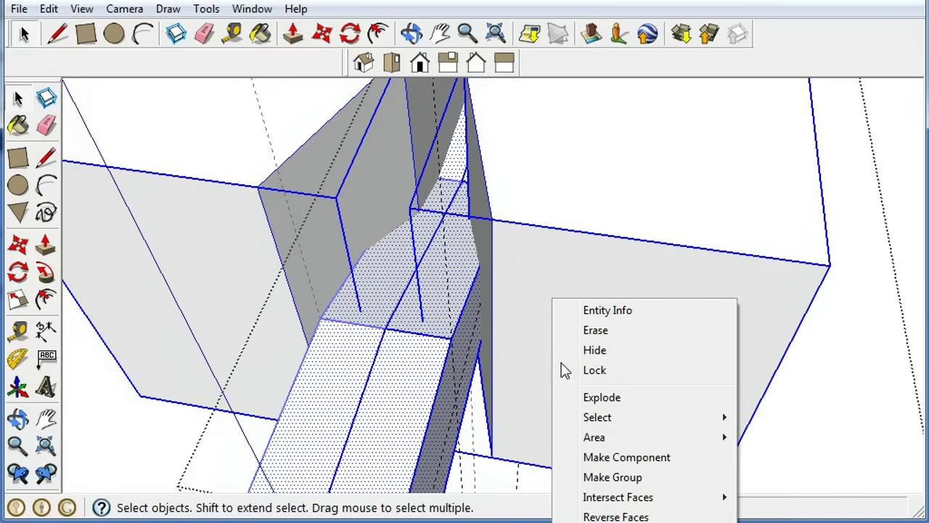
mouse_move(596, 500)
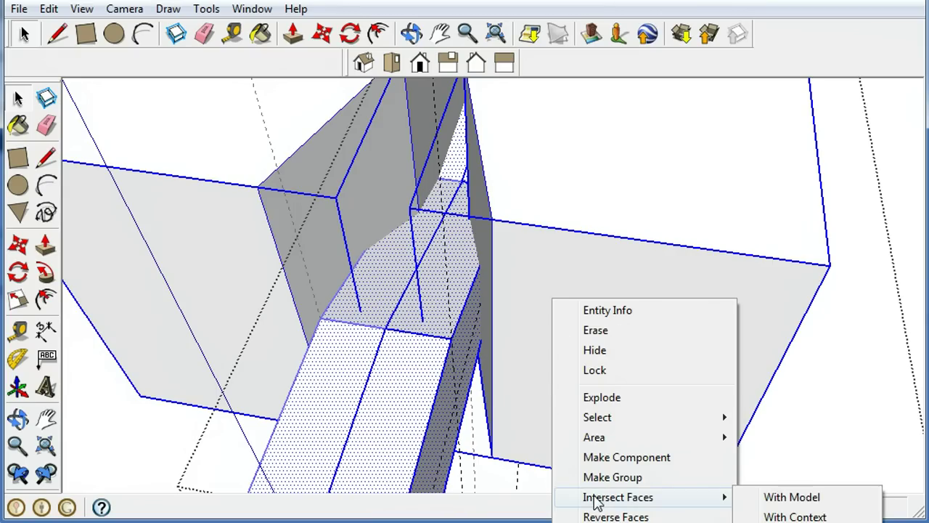
click(791, 498)
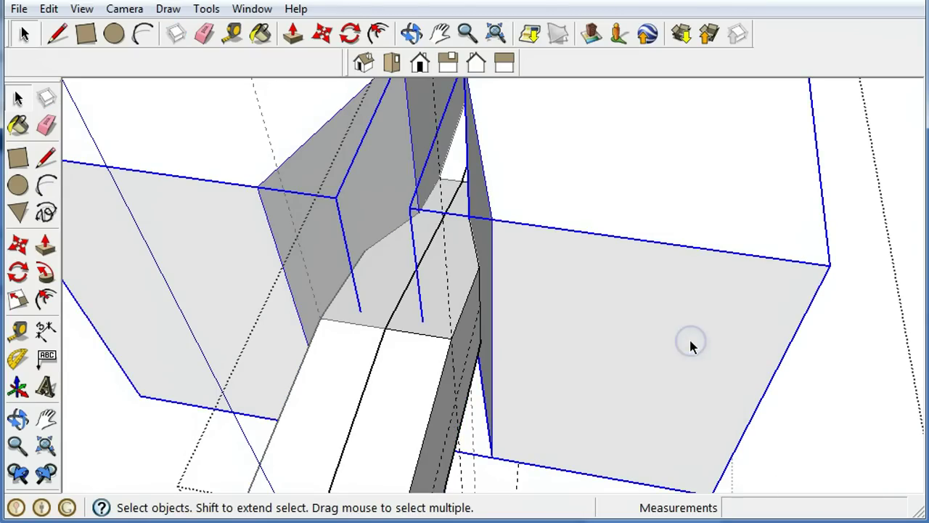
- Delete the cutting group, leaving the intersection lines on the body
key(Delete)
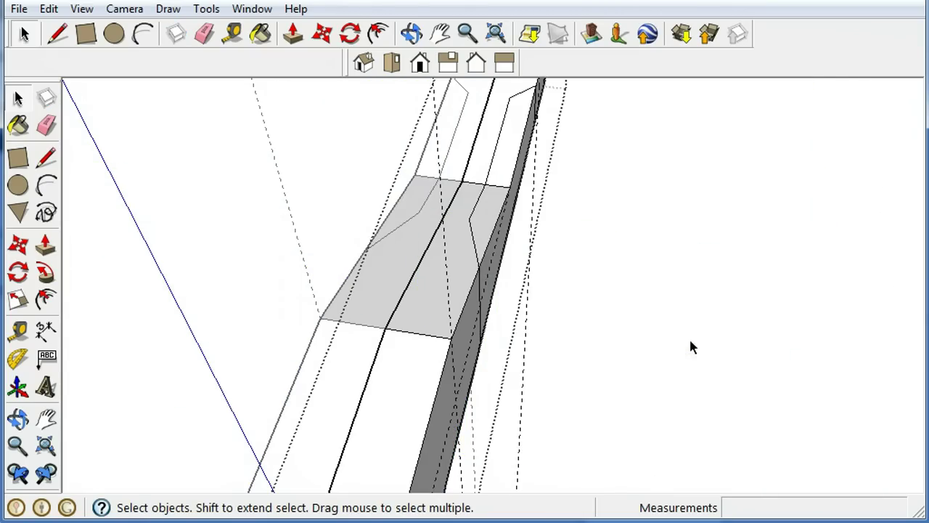
middle_drag(633, 287, 327, 307)
mouse_move(588, 289)
middle_down()
mouse_move(444, 282)
mouse_move(338, 377)
middle_up()
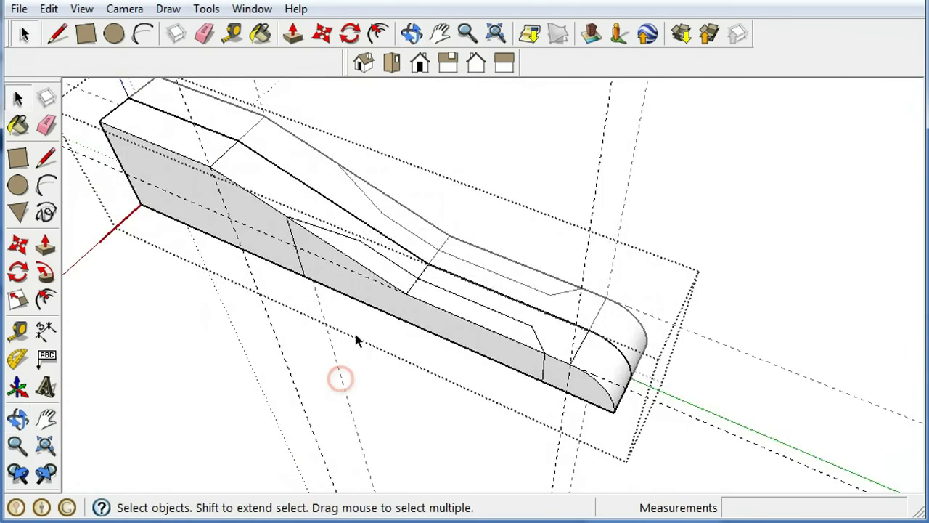
- Erase the construction guide lines that cross the body from side to side
mouse_move(357, 339)
middle_down()
mouse_move(421, 326)
mouse_move(413, 369)
middle_up()
click(46, 124)
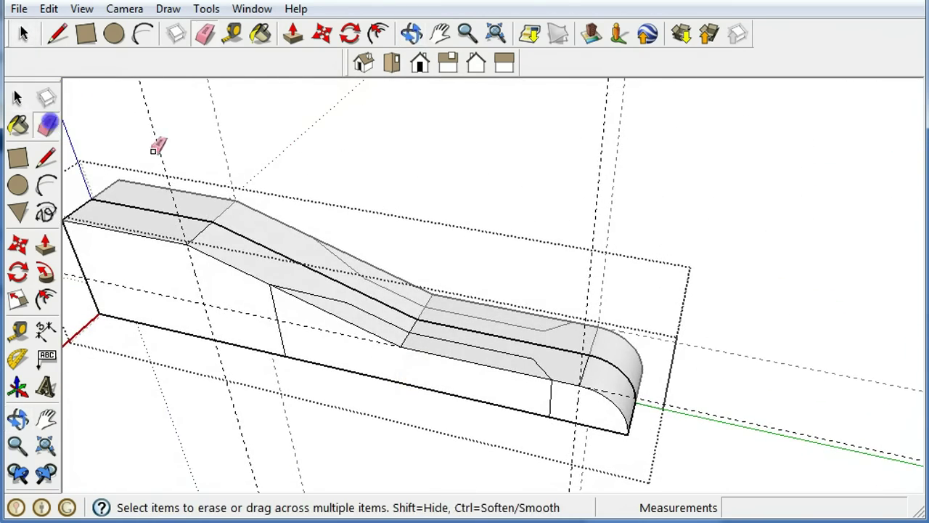
click(427, 138)
click(675, 175)
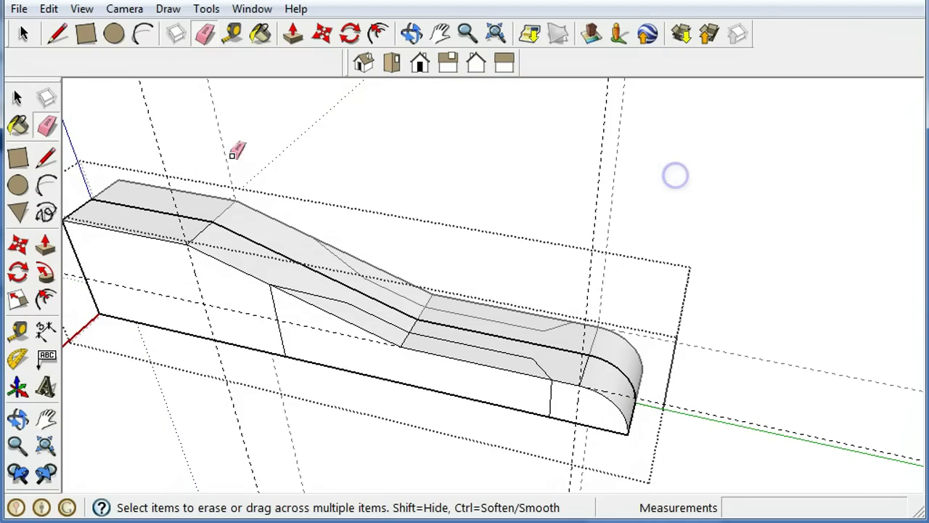
click(283, 147)
click(16, 98)
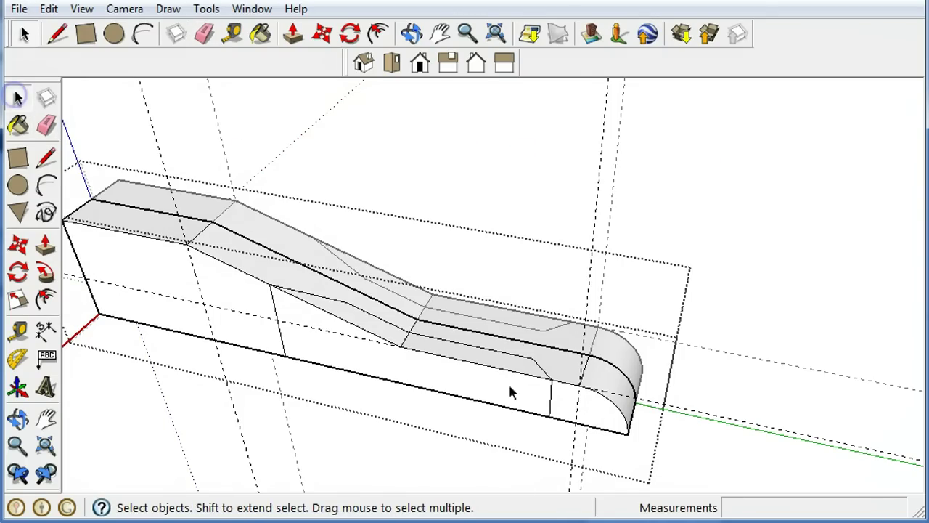
click(430, 370)
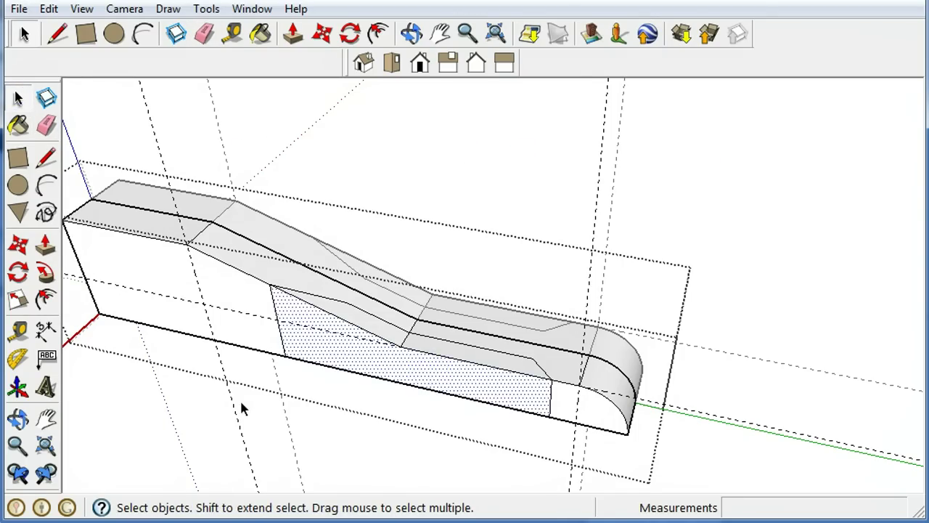
click(46, 125)
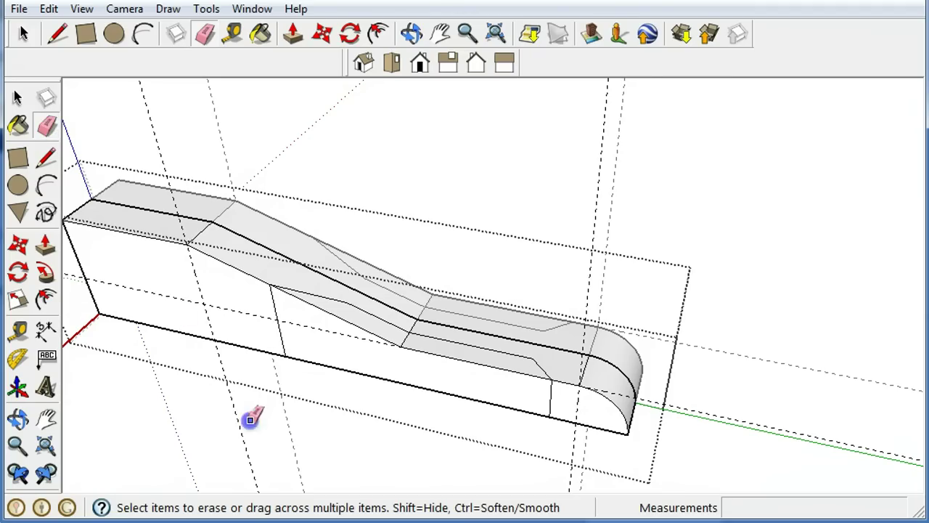
click(316, 451)
drag(583, 210, 628, 205)
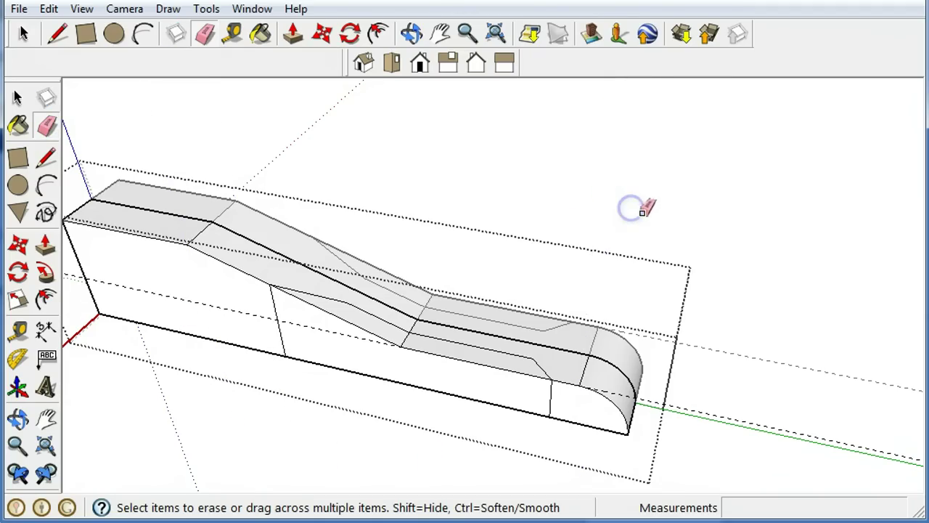
- Erase the outer top edges and remaining lengthwise guide along the marked side area, removing the waste material from the recess
key(space)
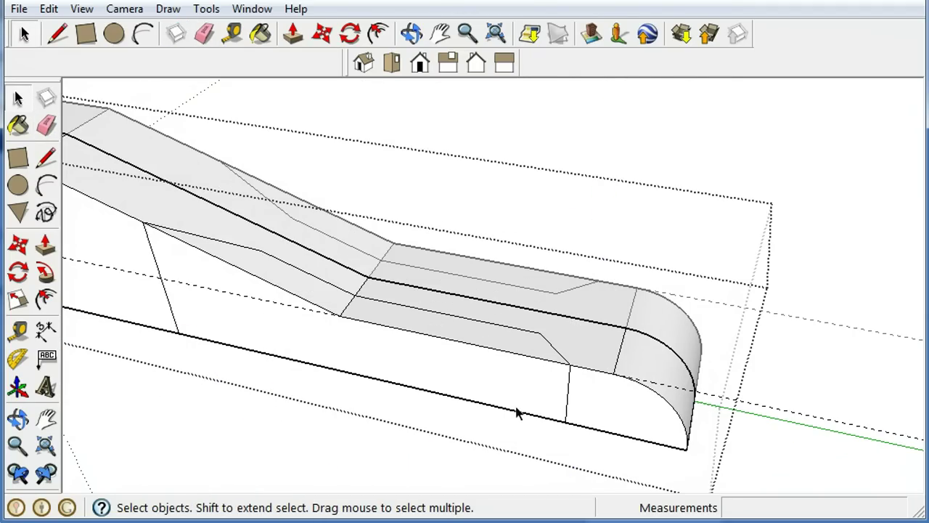
click(385, 354)
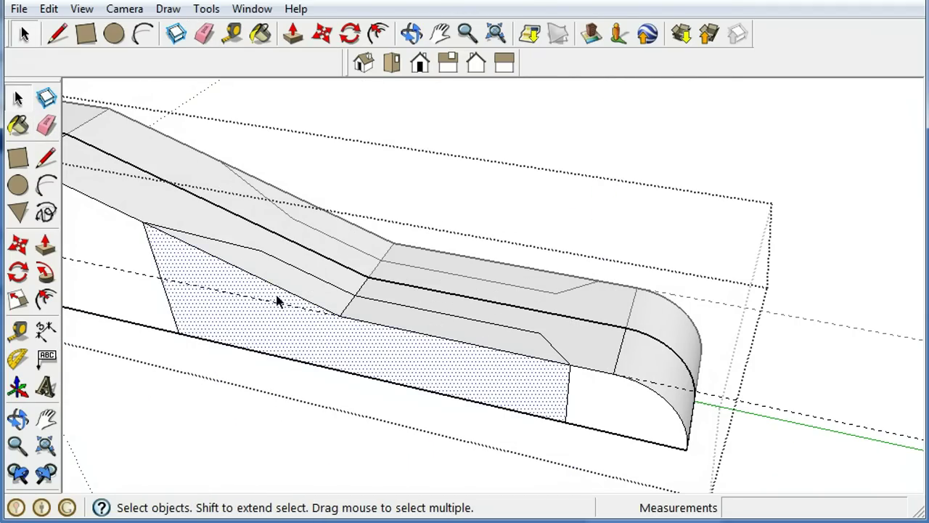
click(47, 126)
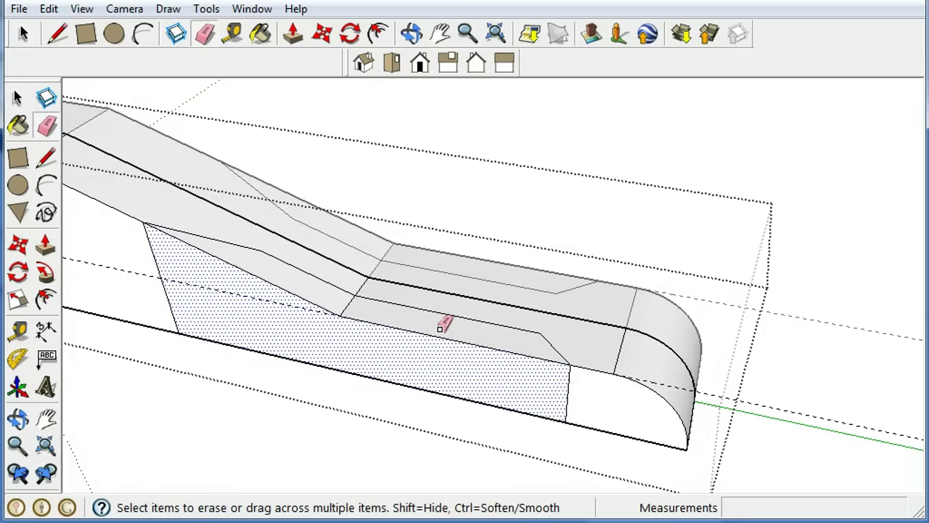
drag(438, 342, 349, 336)
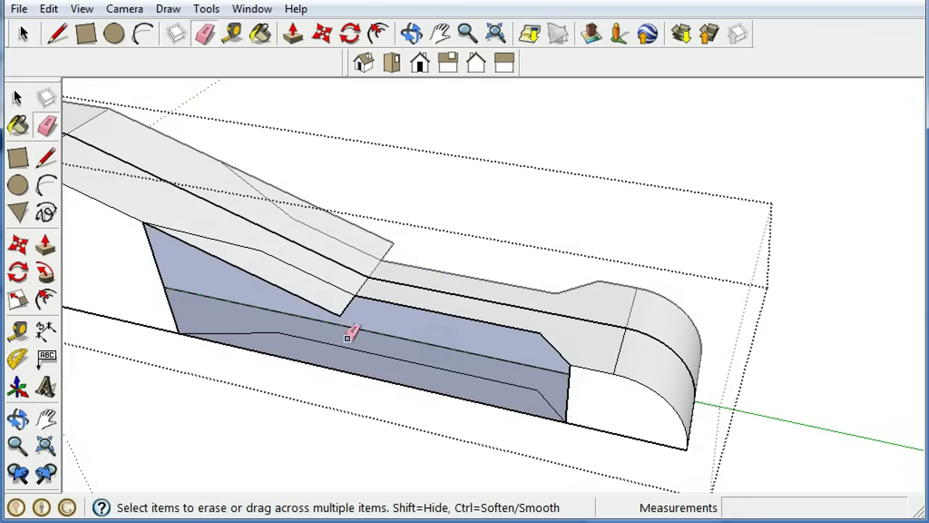
click(330, 300)
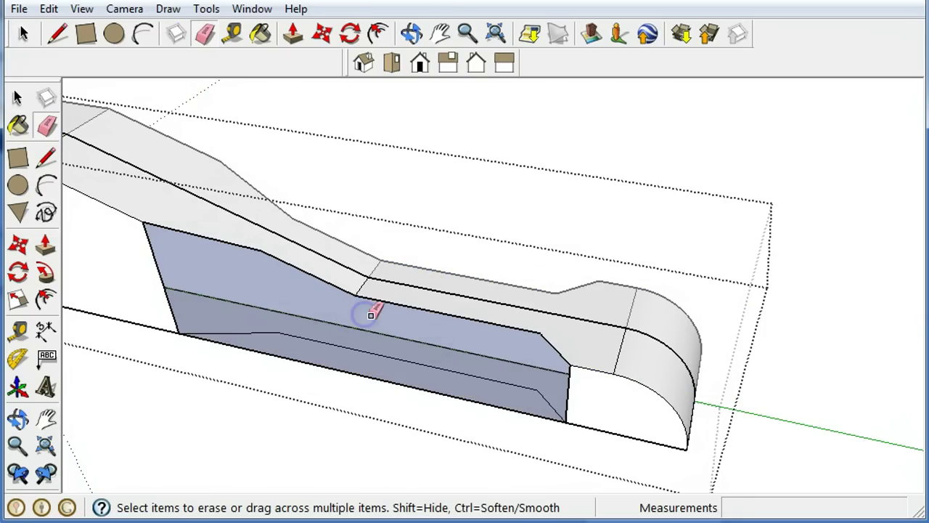
- Draw a line between the recess's upper and lower corners nearest the nose to rebuild its angled end face
key(o)
mouse_move(388, 390)
mouse_down()
mouse_move(493, 297)
mouse_move(602, 286)
mouse_move(731, 388)
mouse_move(723, 382)
mouse_up()
key(e)
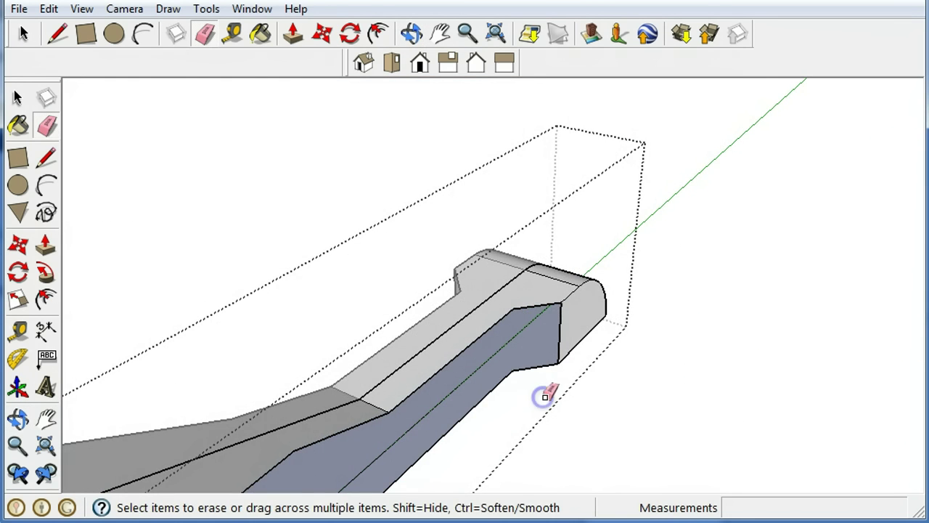
mouse_move(546, 412)
middle_down()
mouse_move(516, 386)
mouse_move(423, 355)
mouse_move(402, 375)
mouse_move(541, 346)
mouse_move(564, 357)
mouse_move(585, 455)
mouse_move(516, 413)
middle_up()
mouse_move(668, 380)
middle_down()
mouse_move(665, 347)
mouse_move(676, 331)
mouse_move(658, 386)
middle_up()
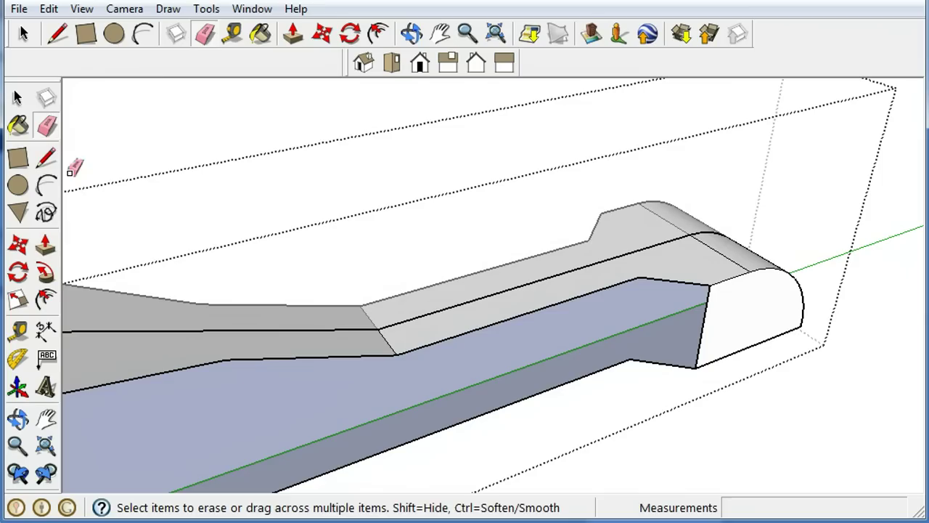
click(46, 157)
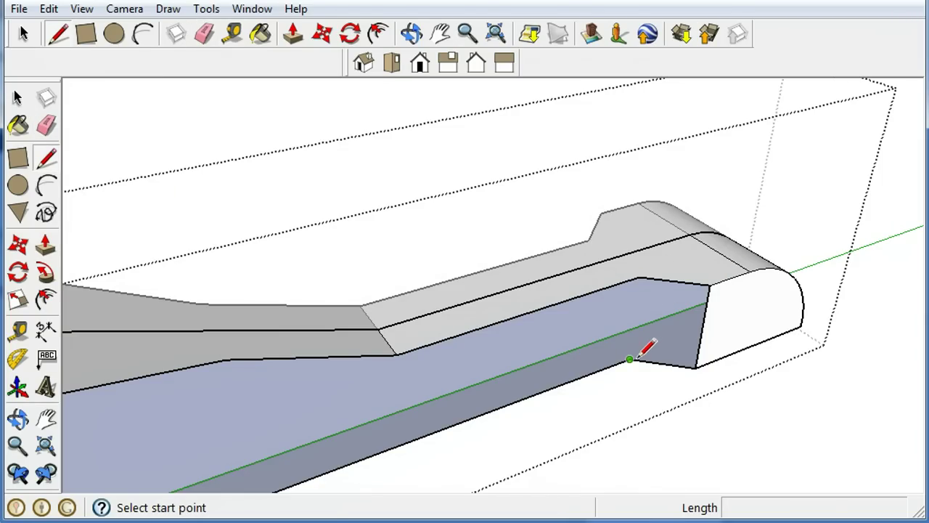
click(637, 276)
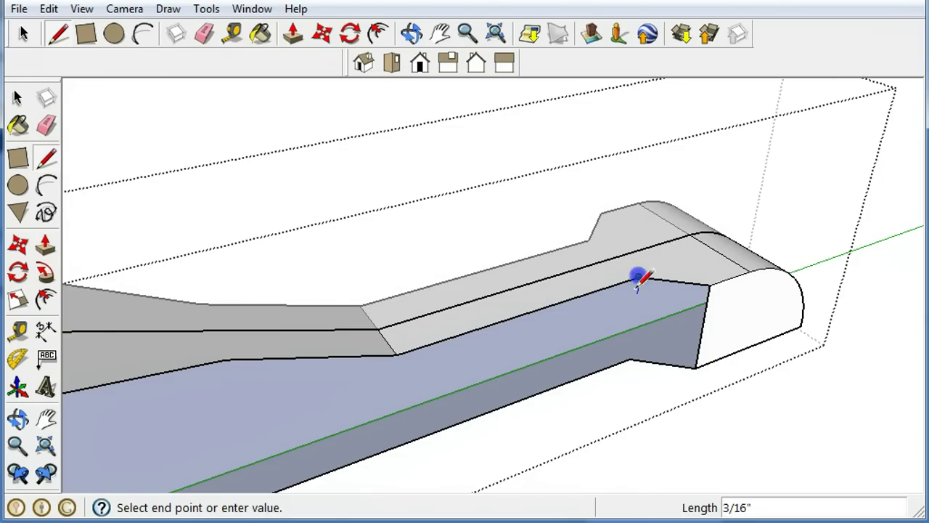
click(630, 359)
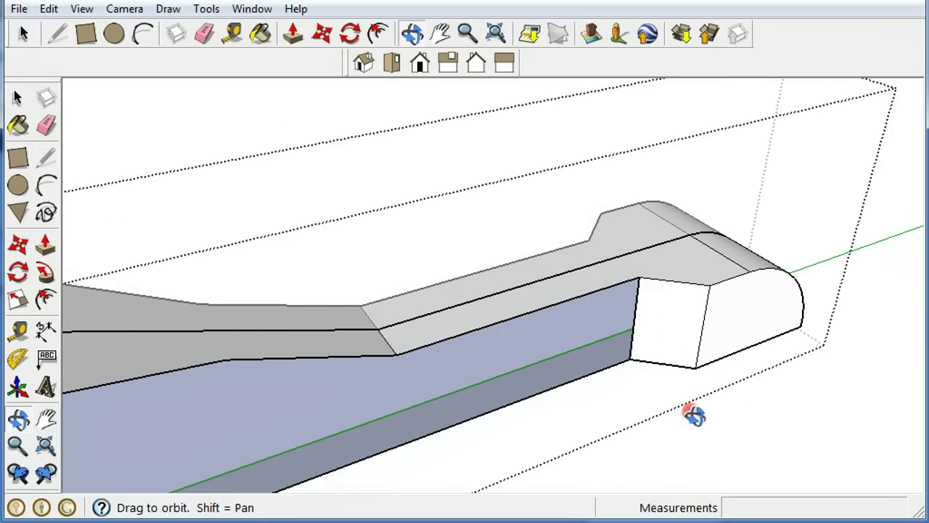
- Draw two more lines from the top bends of the recess to its lower edge to close the remaining side faces
middle_drag(695, 412, 719, 398)
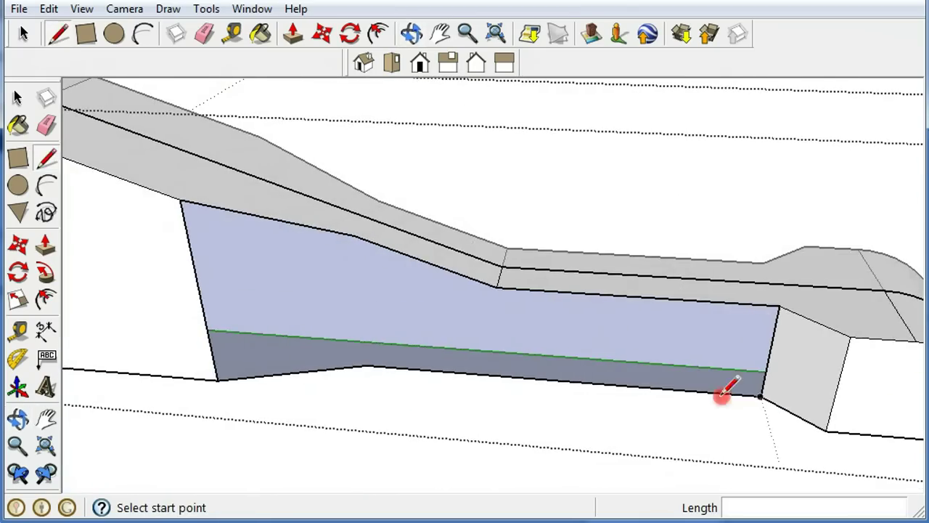
click(496, 287)
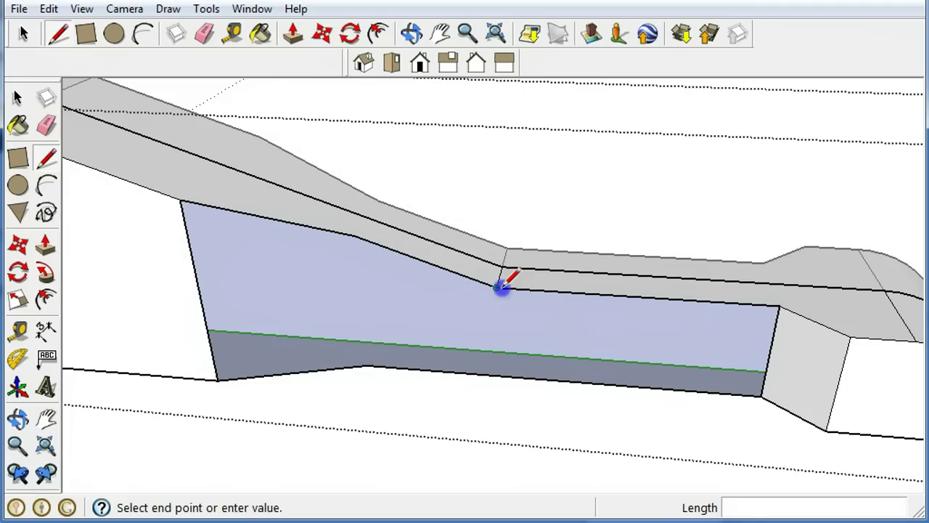
click(497, 375)
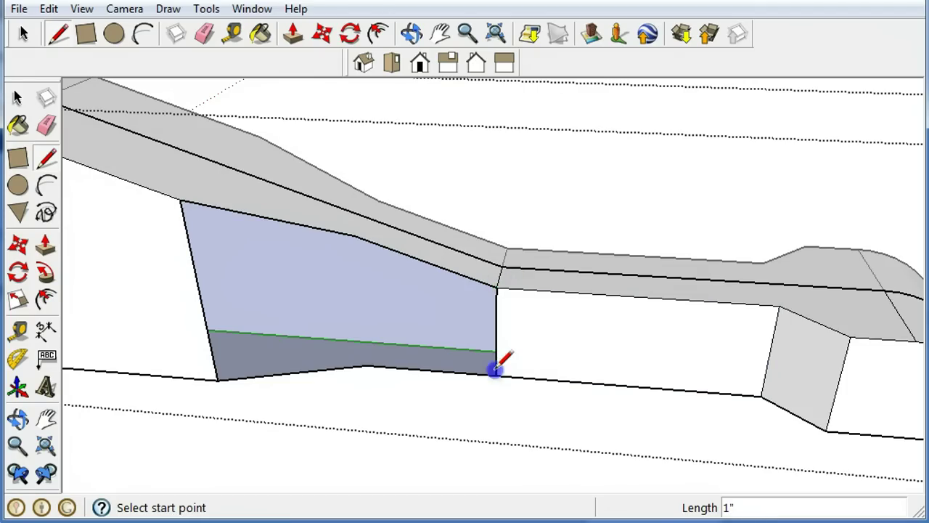
click(353, 235)
click(372, 364)
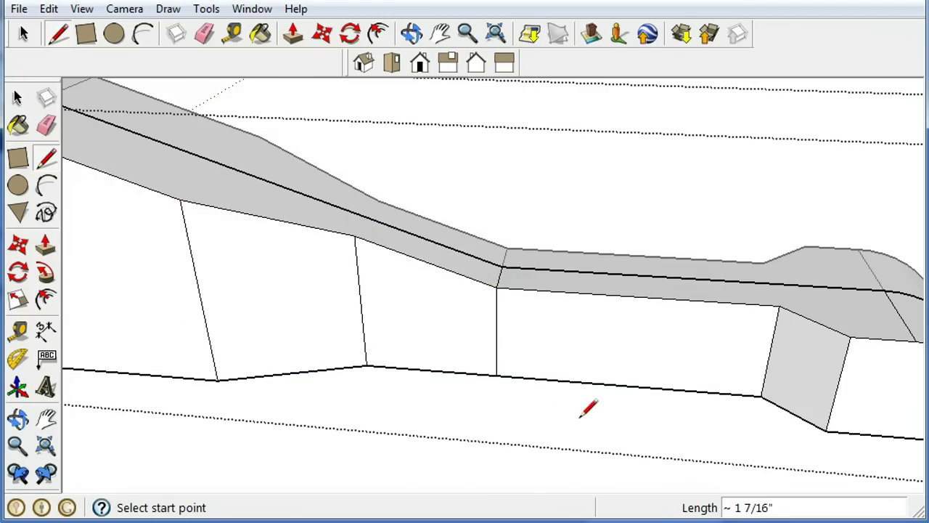
middle_drag(588, 408, 475, 404)
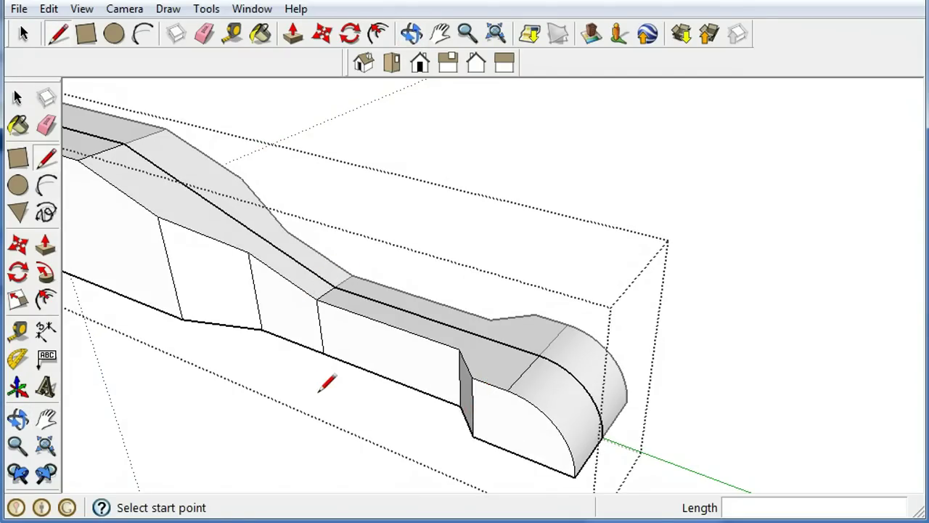
middle_drag(320, 390, 475, 340)
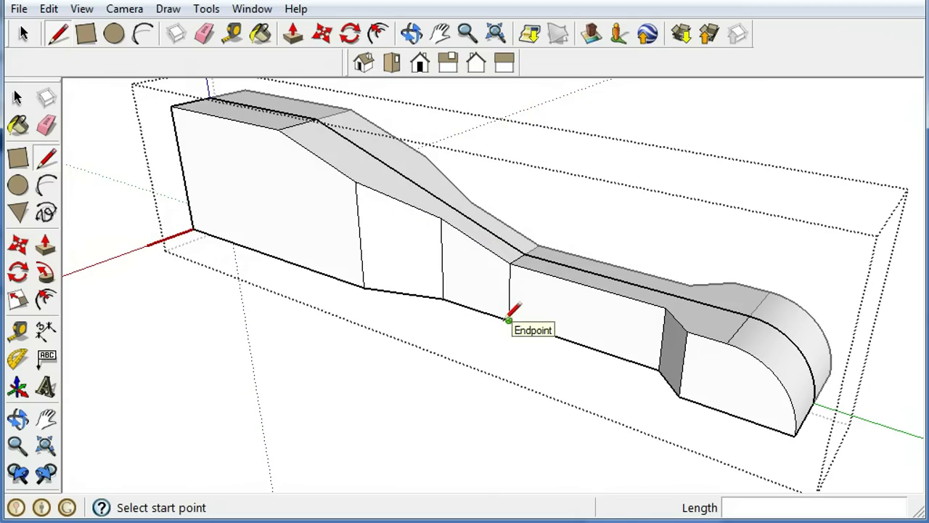
middle_drag(491, 377, 536, 311)
click(18, 185)
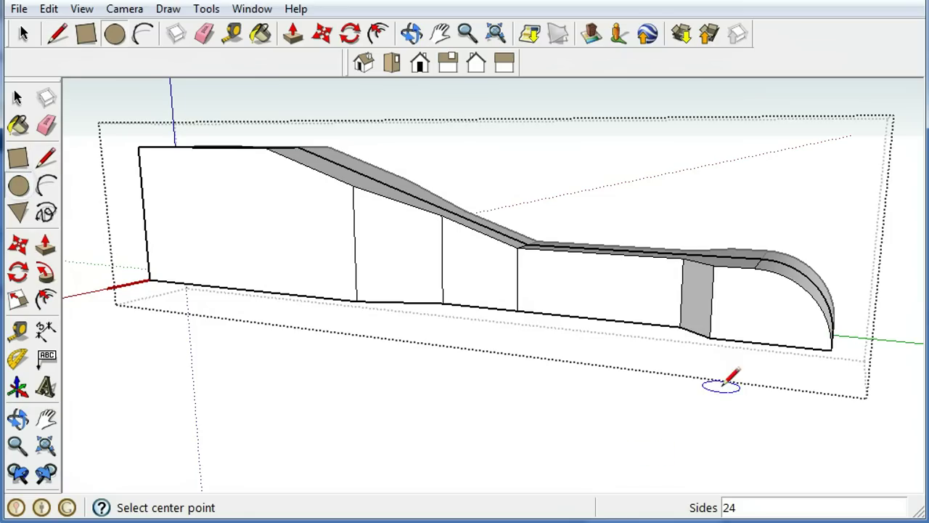
click(761, 321)
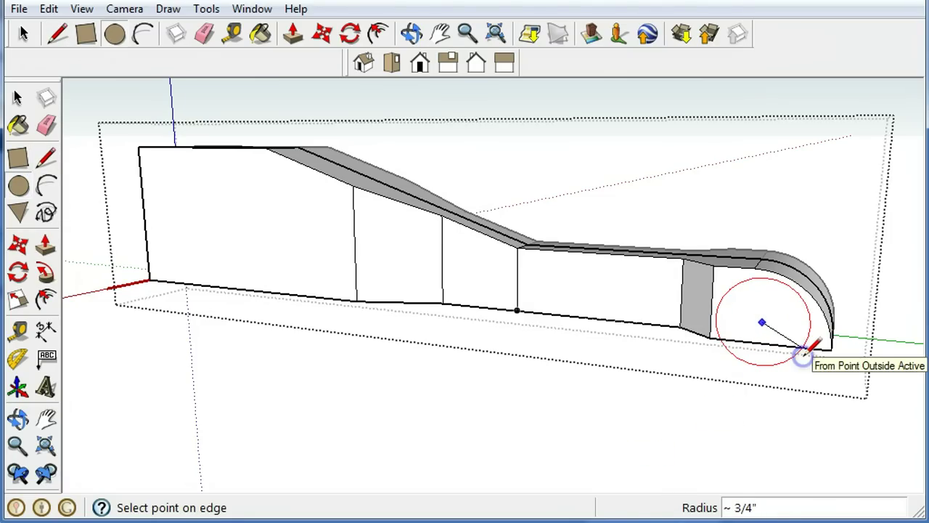
click(804, 353)
key(ctrl+z)
key(space)
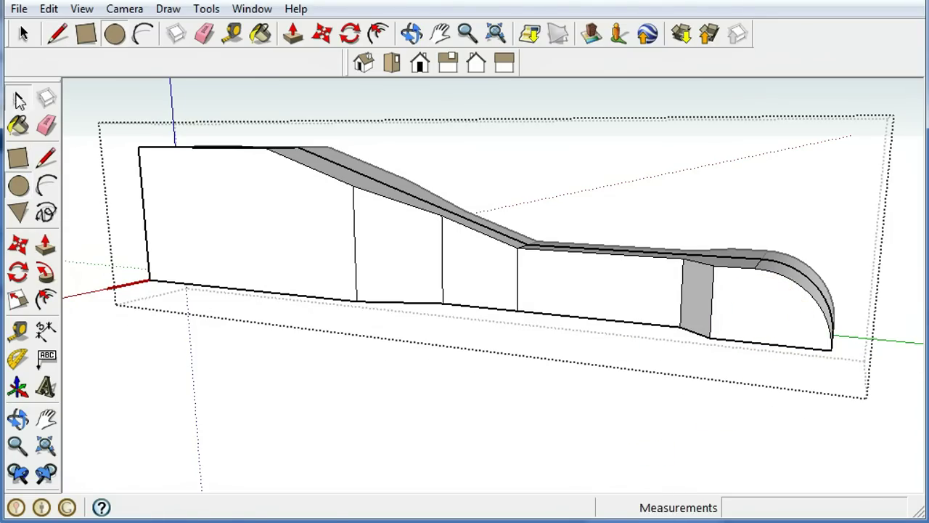
- Make all the connected geometry of the body half a group and leave component editing
click(291, 249)
triple_click(291, 249)
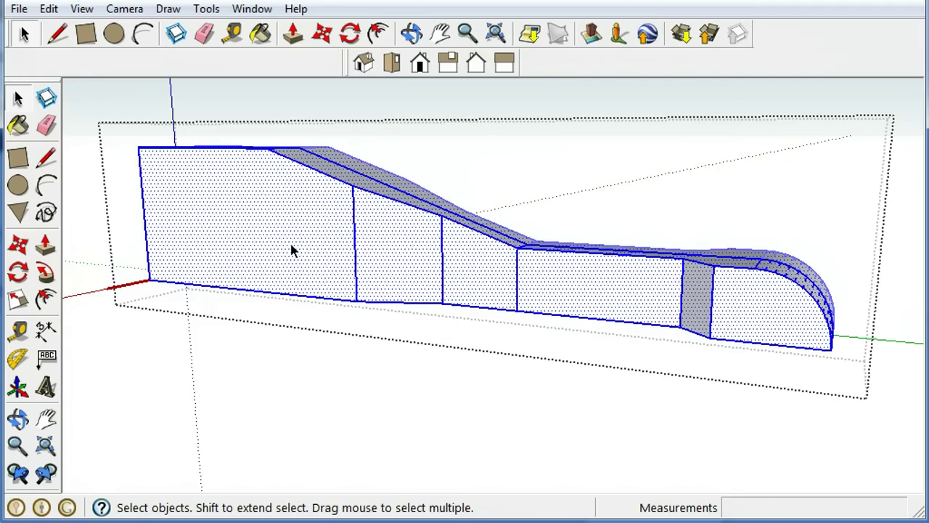
right_click(293, 249)
click(355, 403)
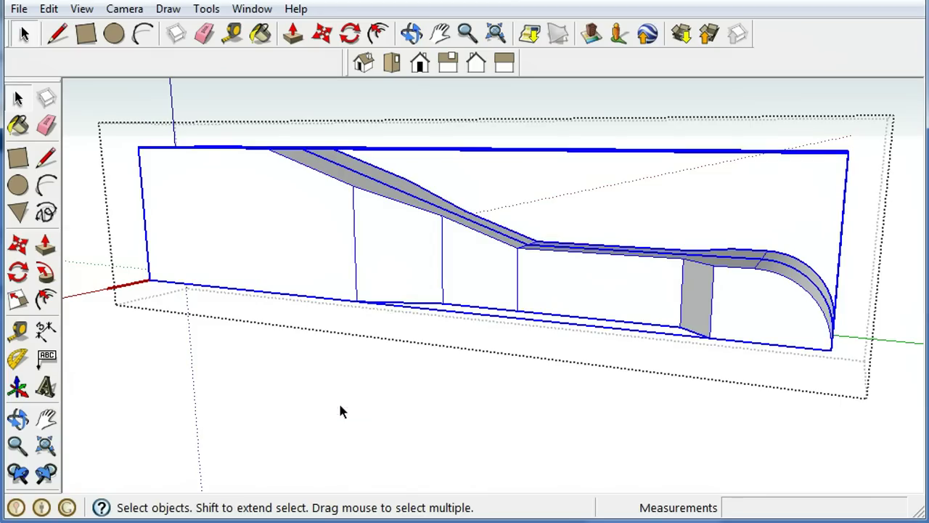
click(507, 390)
click(193, 212)
click(272, 373)
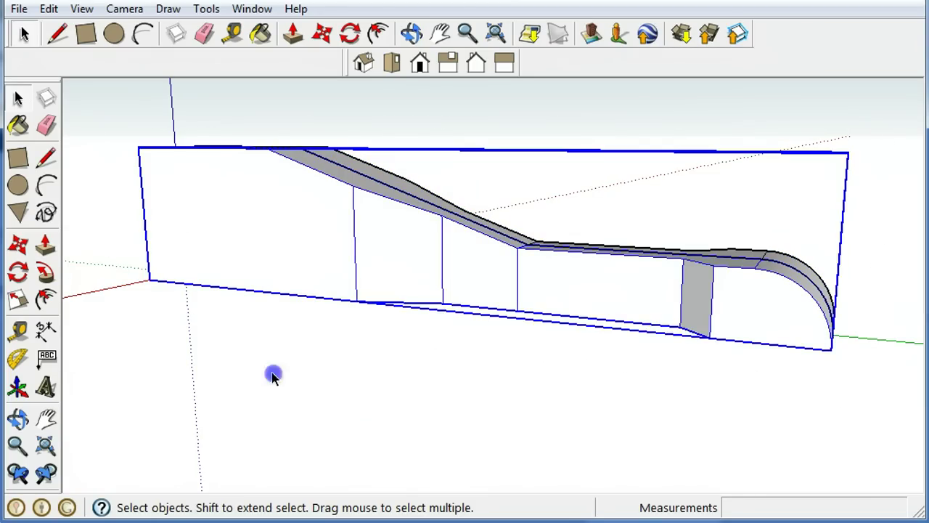
- Draw a front wheel circle with an 11/16 inch radius on the side face of the nose
click(18, 185)
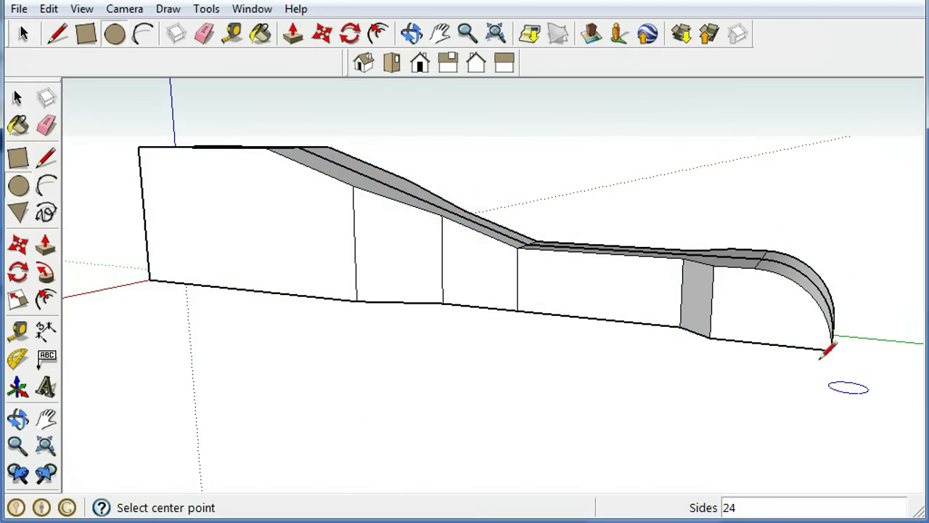
click(769, 327)
click(810, 361)
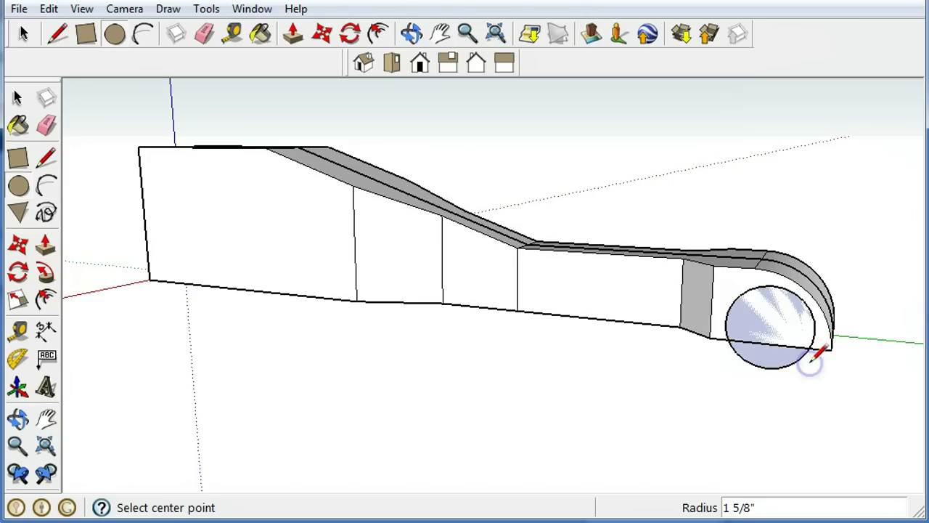
text(11/1)
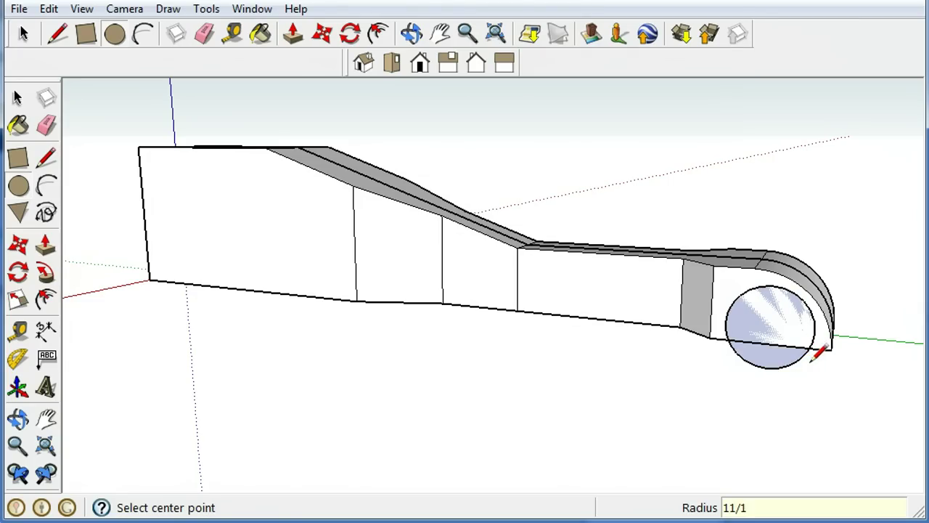
text(6)
key(Return)
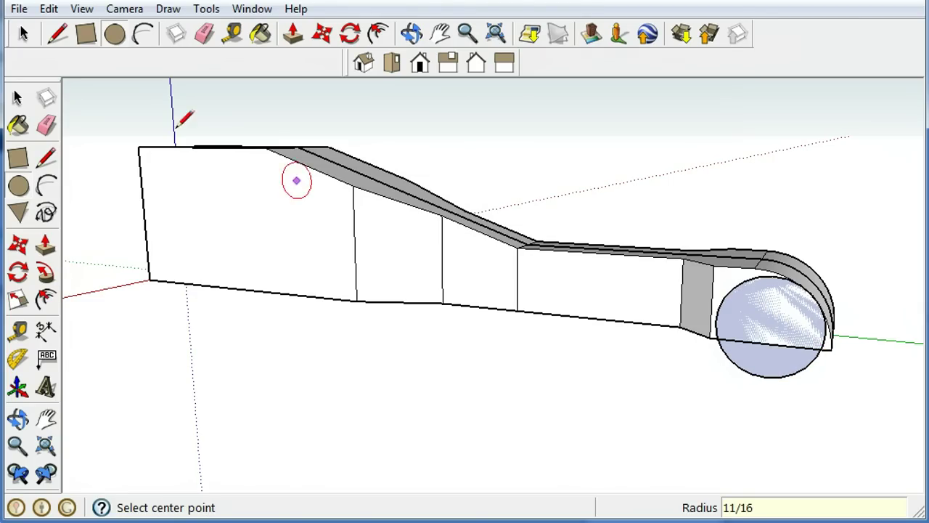
- Push/Pull the wheel circle outward from the side of the nose into a thin disc about 1/8 inch thick
click(18, 97)
click(45, 245)
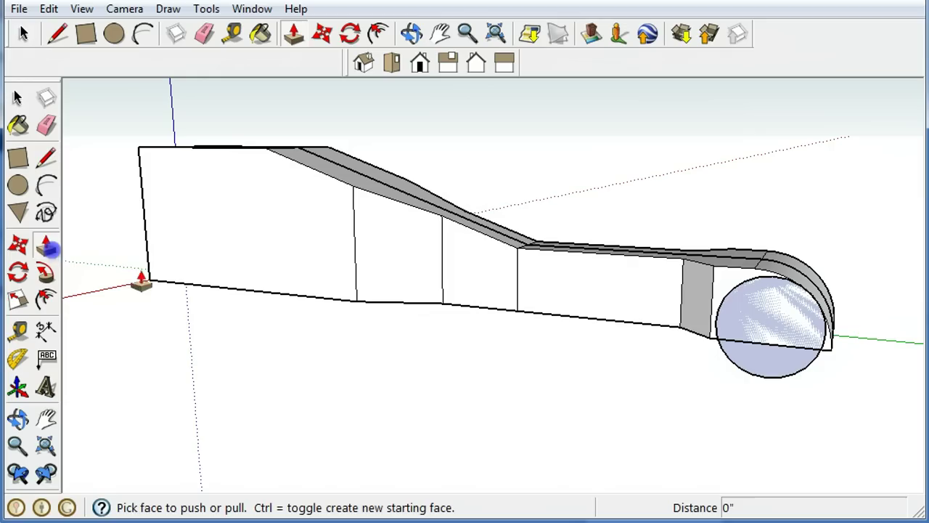
drag(763, 326, 762, 326)
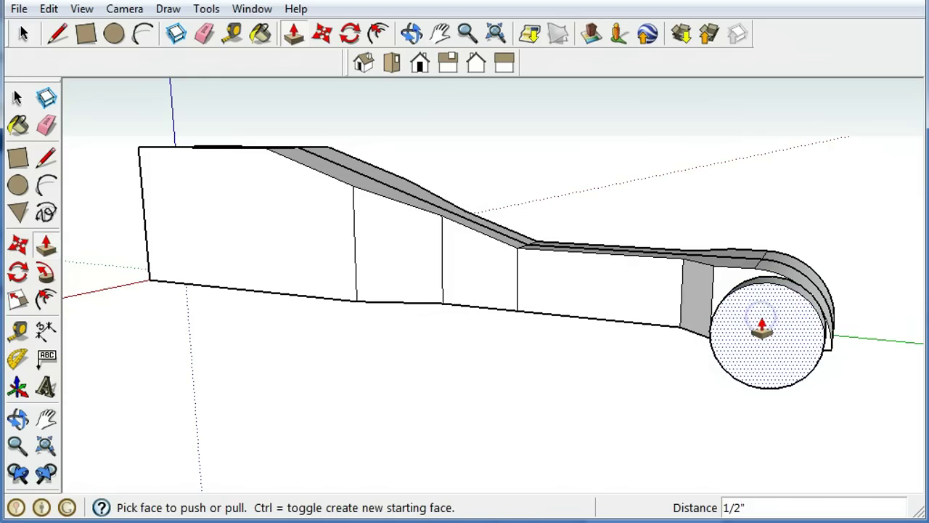
click(761, 328)
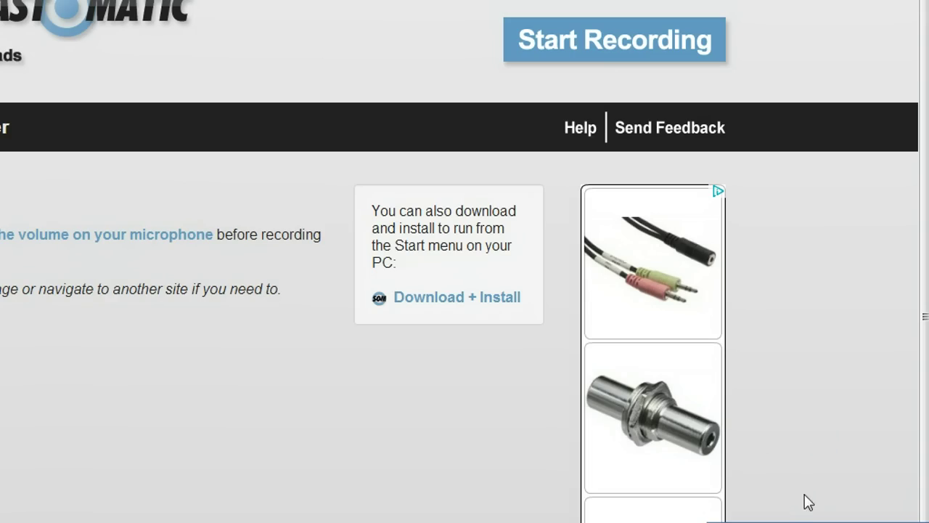
key(alt+Tab)
middle_drag(824, 432, 632, 426)
key(p)
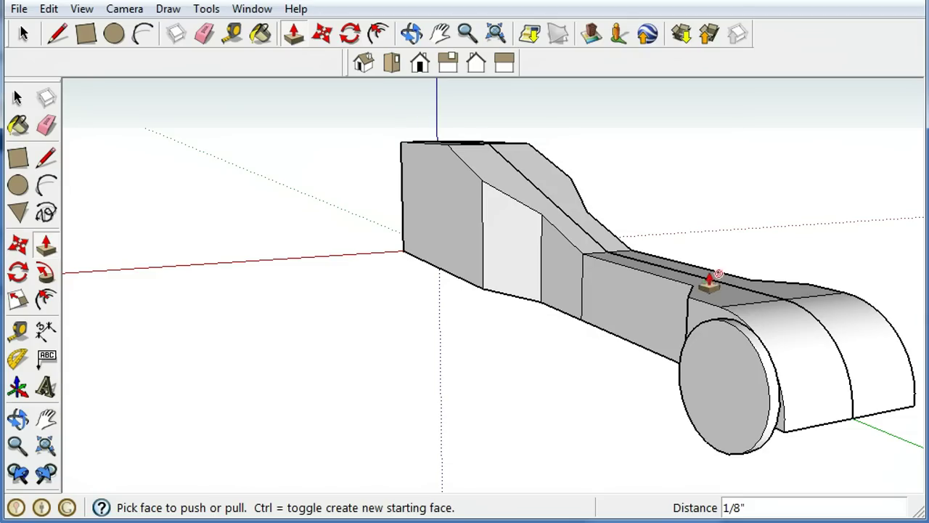
middle_drag(711, 287, 523, 353)
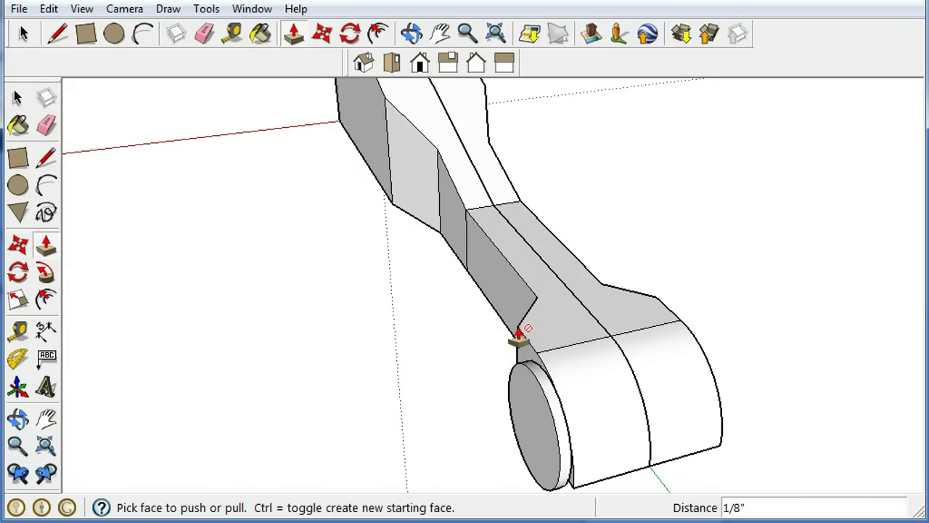